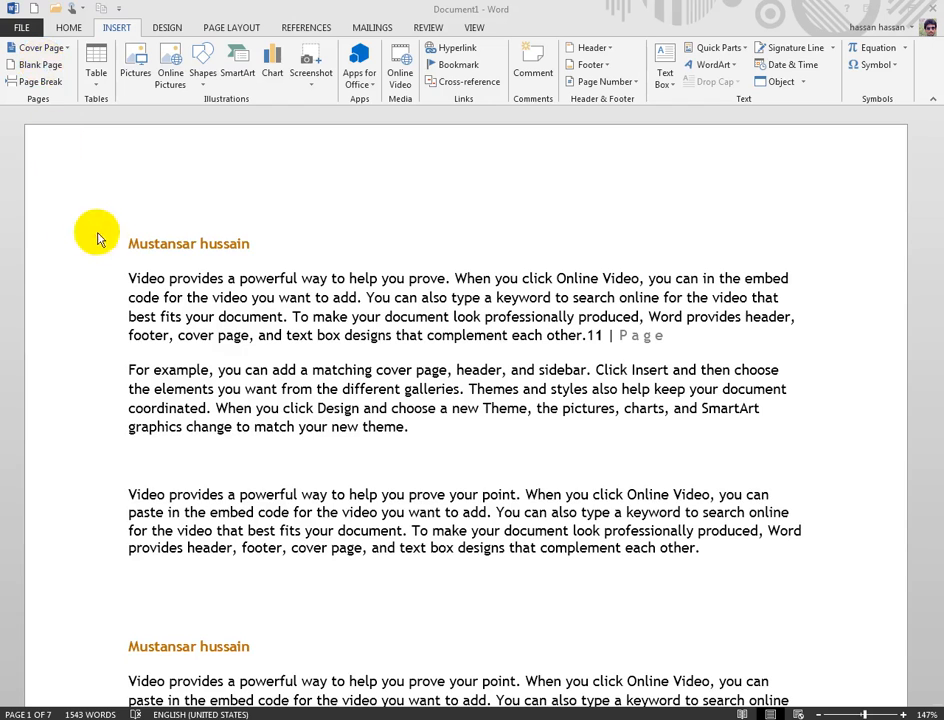
# Step: Insert a blank page before the first orange heading and place the cursor on it
pyautogui.click(128, 243)
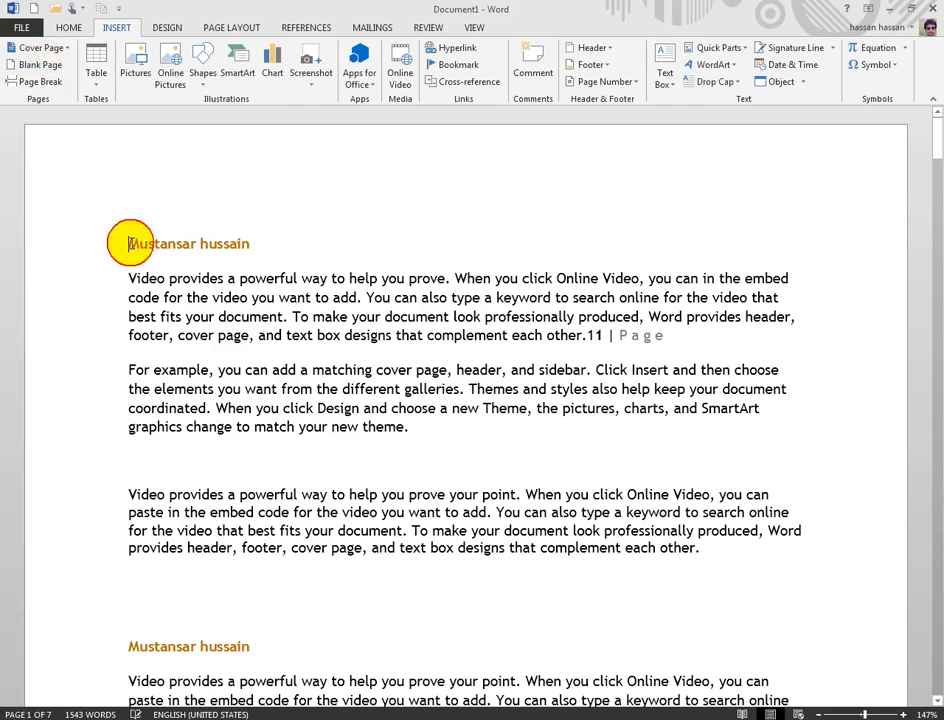
pyautogui.click(38, 62)
pyautogui.scroll(3, 185, 335)
pyautogui.scroll(3, 185, 335)
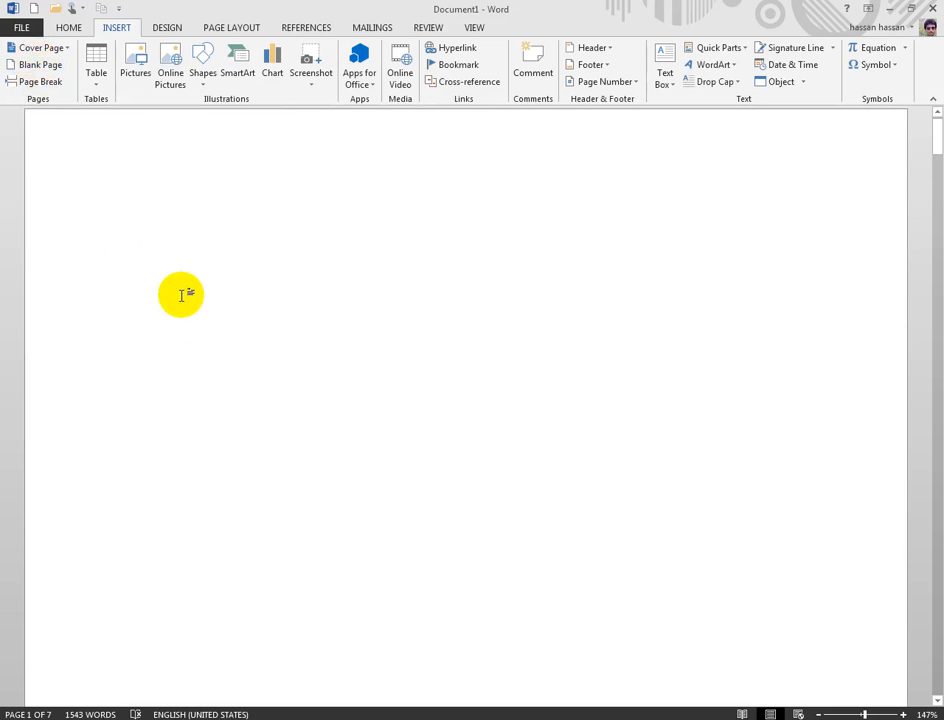
pyautogui.click(308, 275)
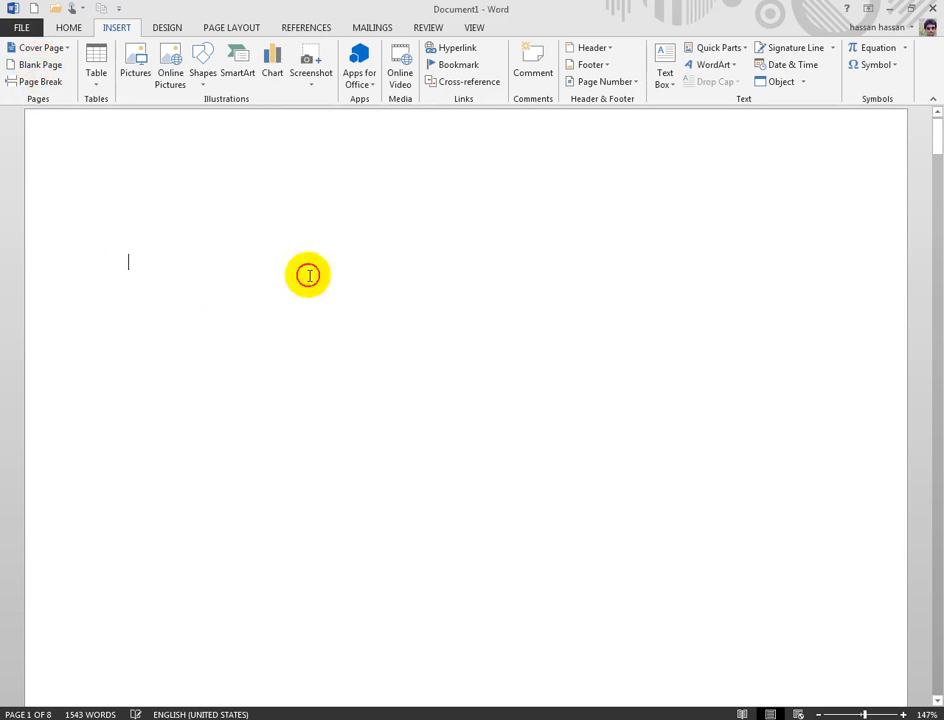
pyautogui.click(791, 52)
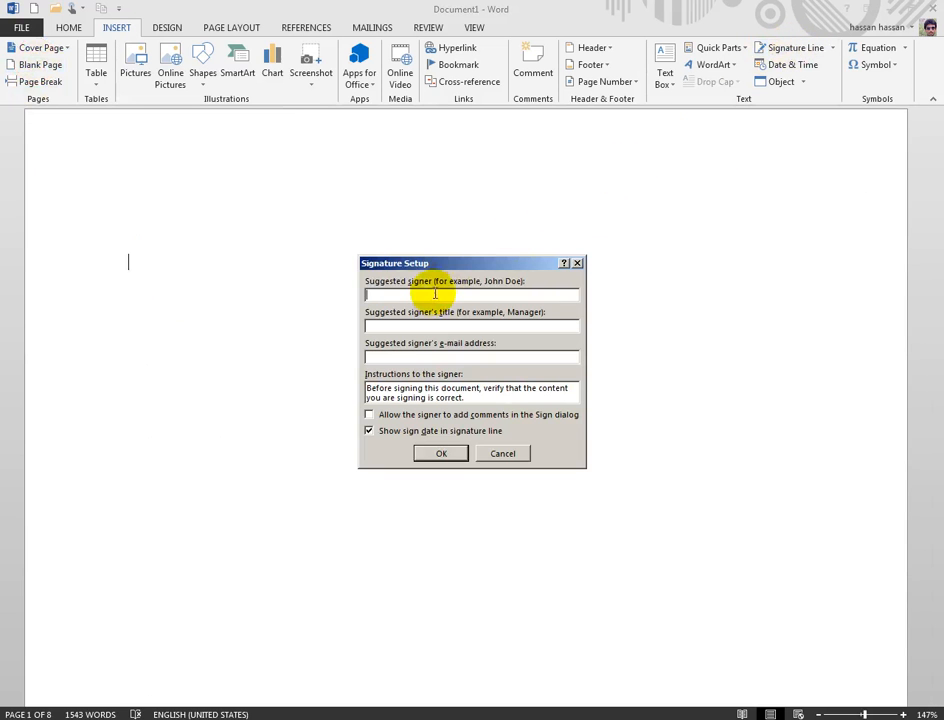
# Step: Fill Signature Setup with the signer's name, title 'teacher' and e-mail, then insert the signature line
pyautogui.moveTo(430, 263)
pyautogui.mouseDown()
pyautogui.moveTo(432, 253)
pyautogui.moveTo(601, 172)
pyautogui.mouseUp()
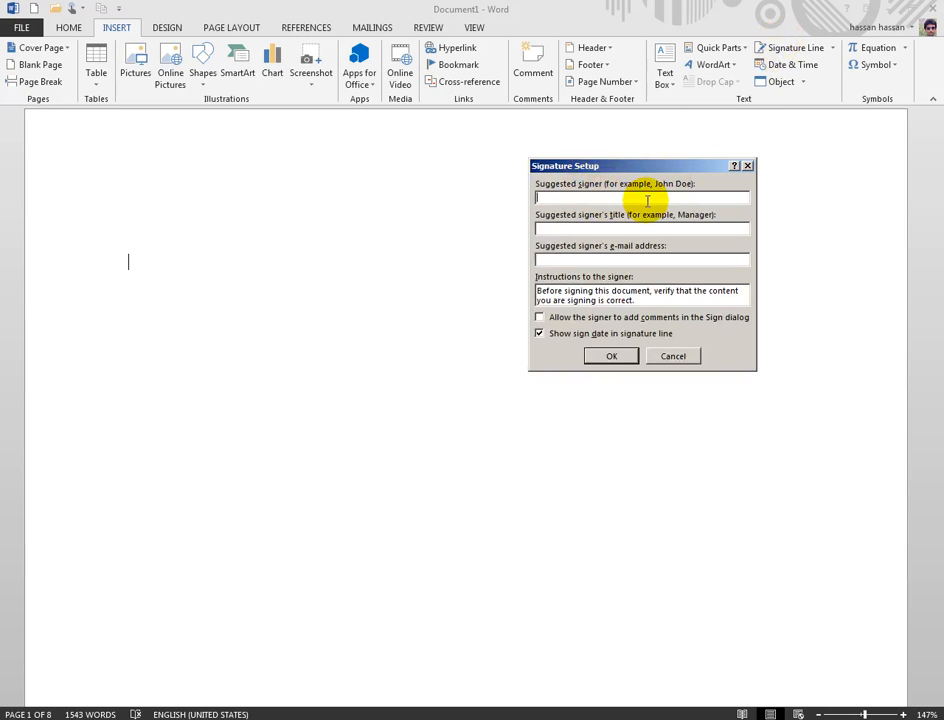
pyautogui.write('nsa')
pyautogui.write('sa')
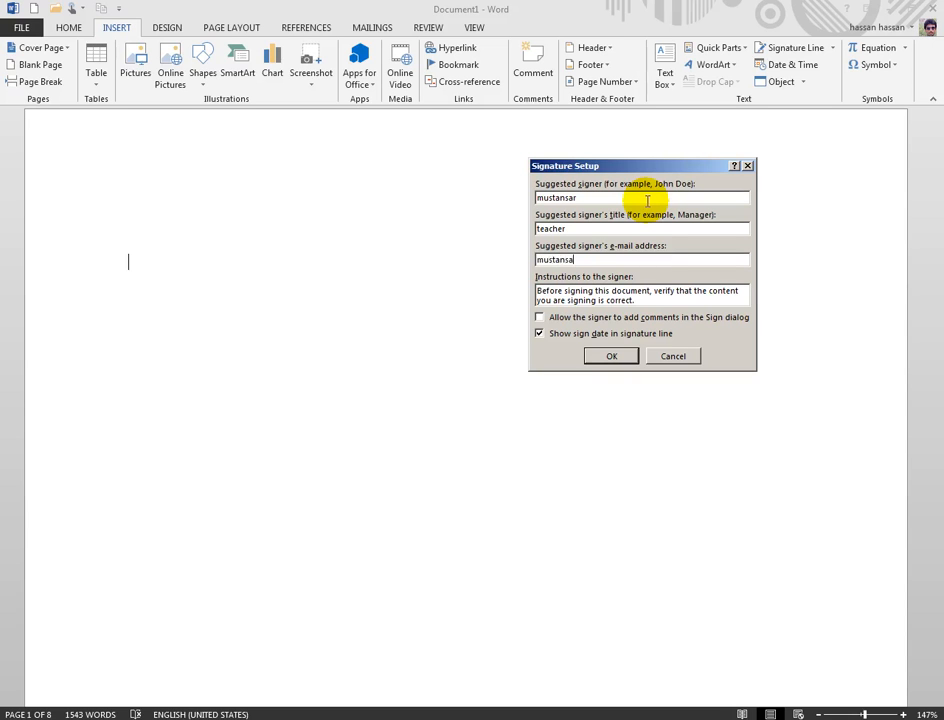
pyautogui.click(611, 356)
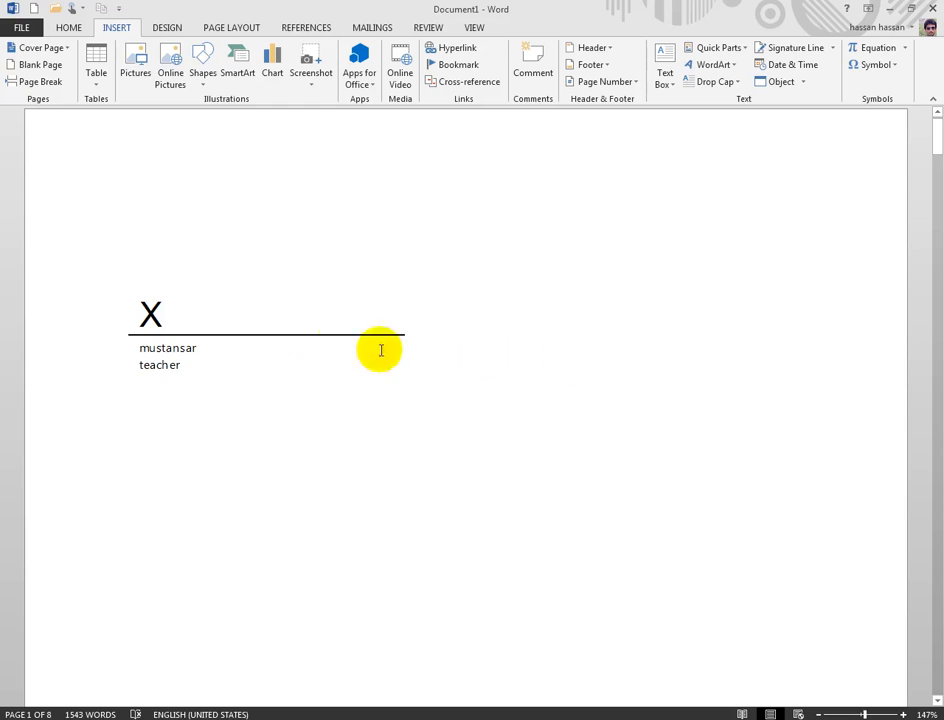
# Step: Select the signature line, stretch it wider, then delete it to leave the first page blank
pyautogui.scroll(-2, 287, 330)
pyautogui.scroll(1, 287, 331)
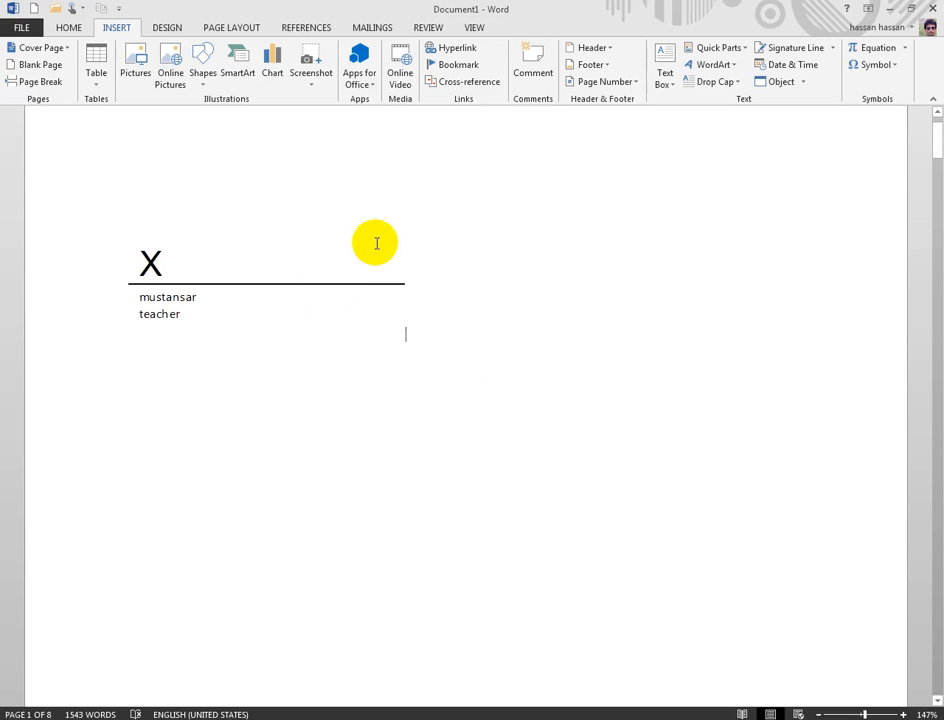
pyautogui.click(381, 280)
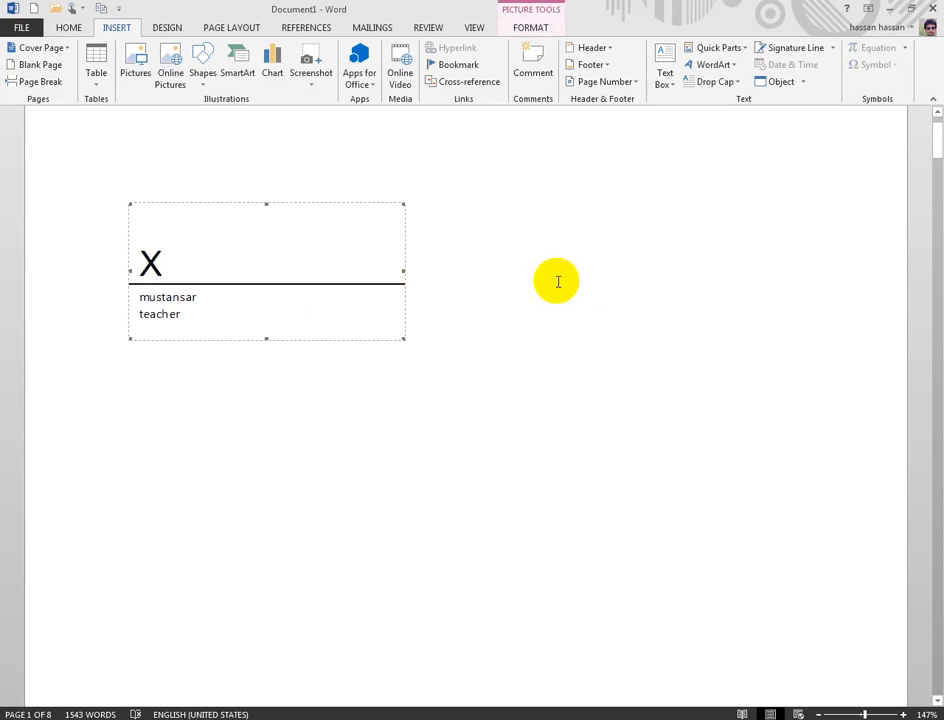
pyautogui.moveTo(402, 270); pyautogui.dragTo(591, 271)
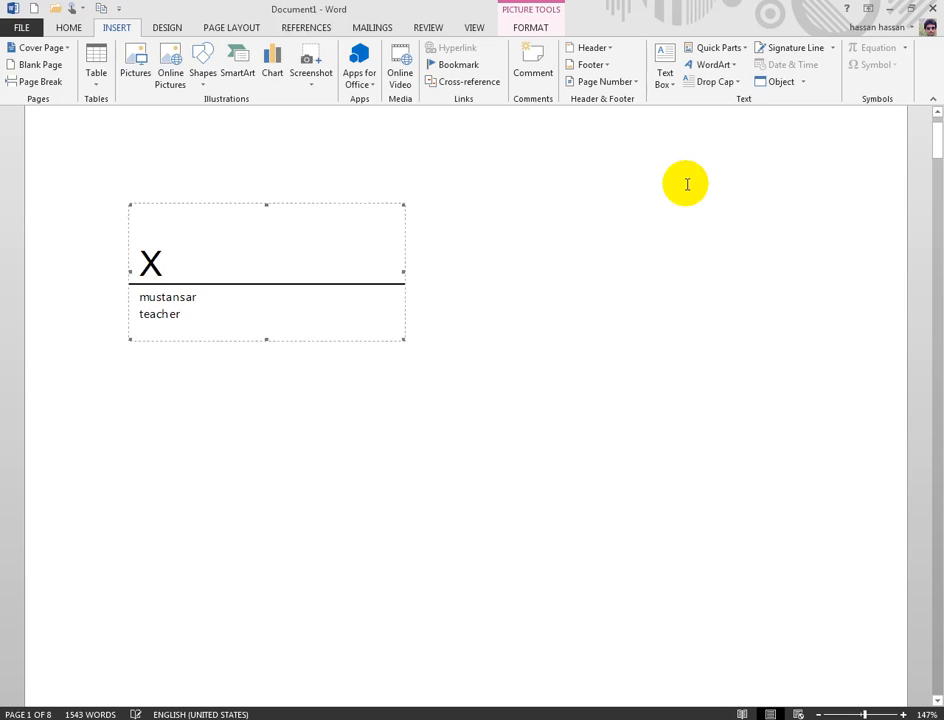
pyautogui.press('Delete')
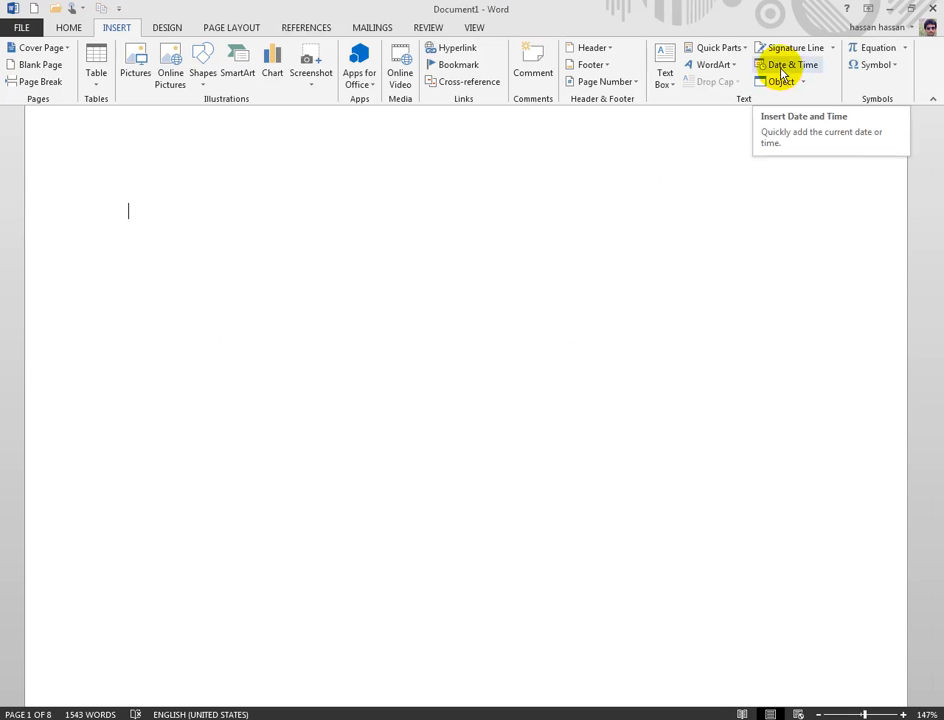
pyautogui.moveTo(933, 143); pyautogui.dragTo(926, 280)
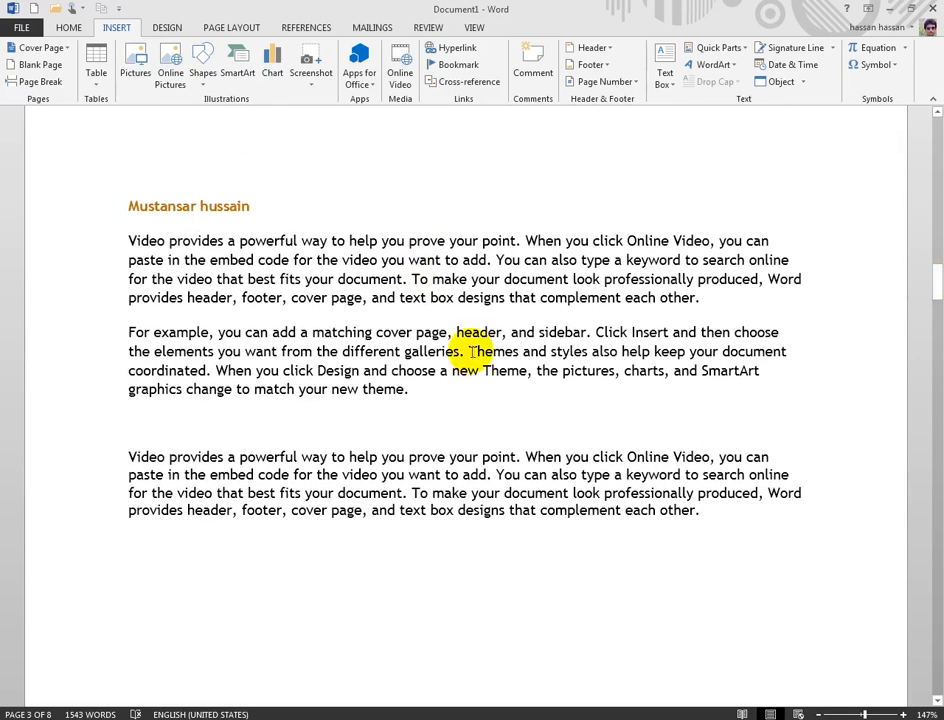
# Step: Add a new line after the third paragraph and insert the date 'Wednesday, November 06, 2013'
pyautogui.click(731, 511)
pyautogui.press('Return')
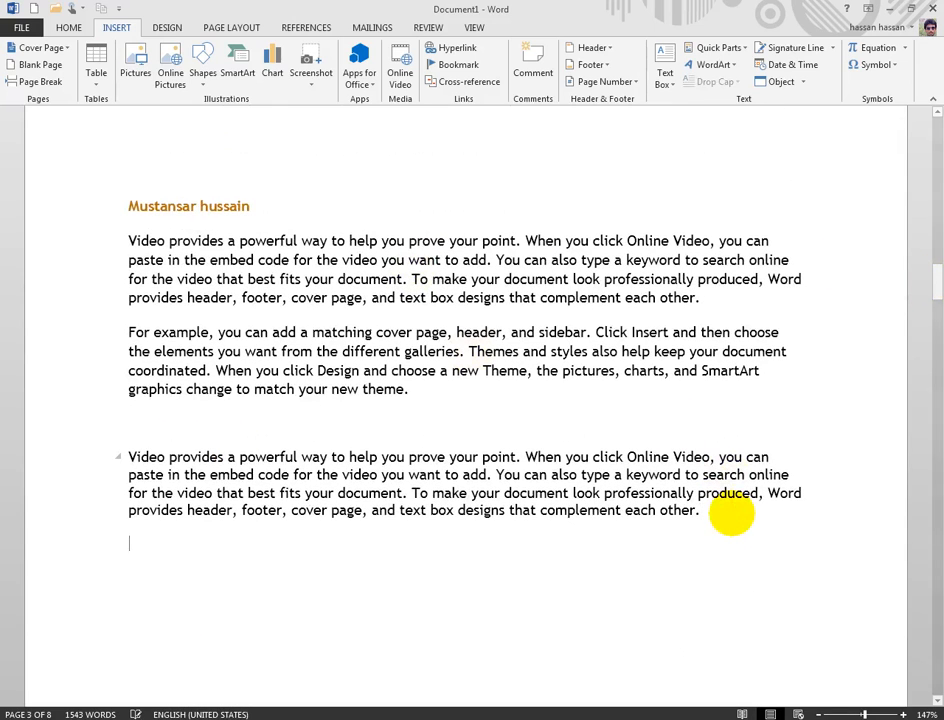
pyautogui.click(772, 66)
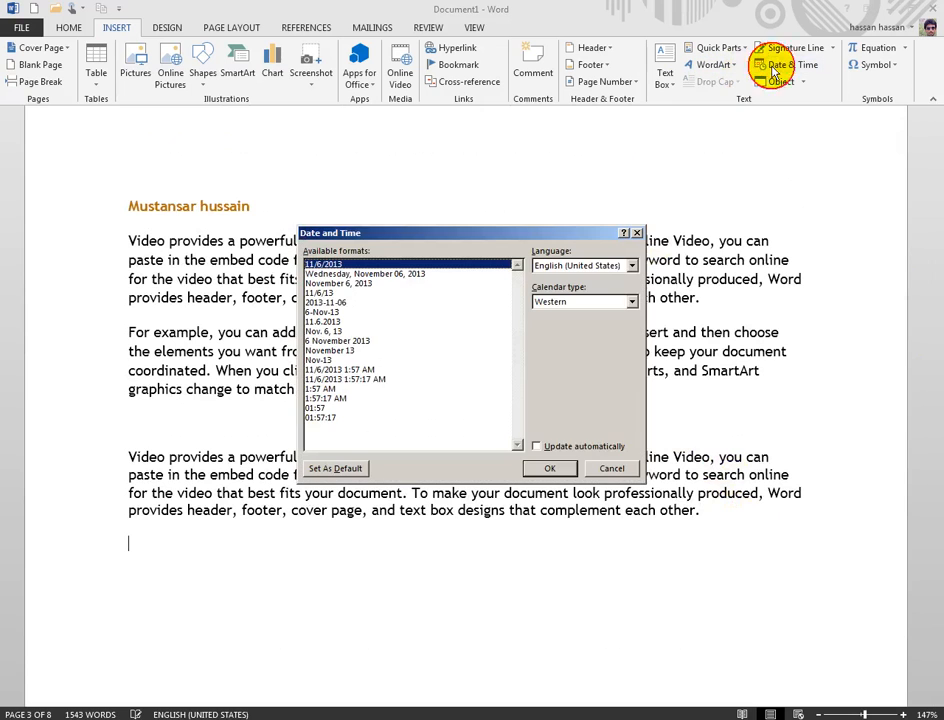
pyautogui.moveTo(377, 234); pyautogui.dragTo(460, 180)
pyautogui.click(430, 217)
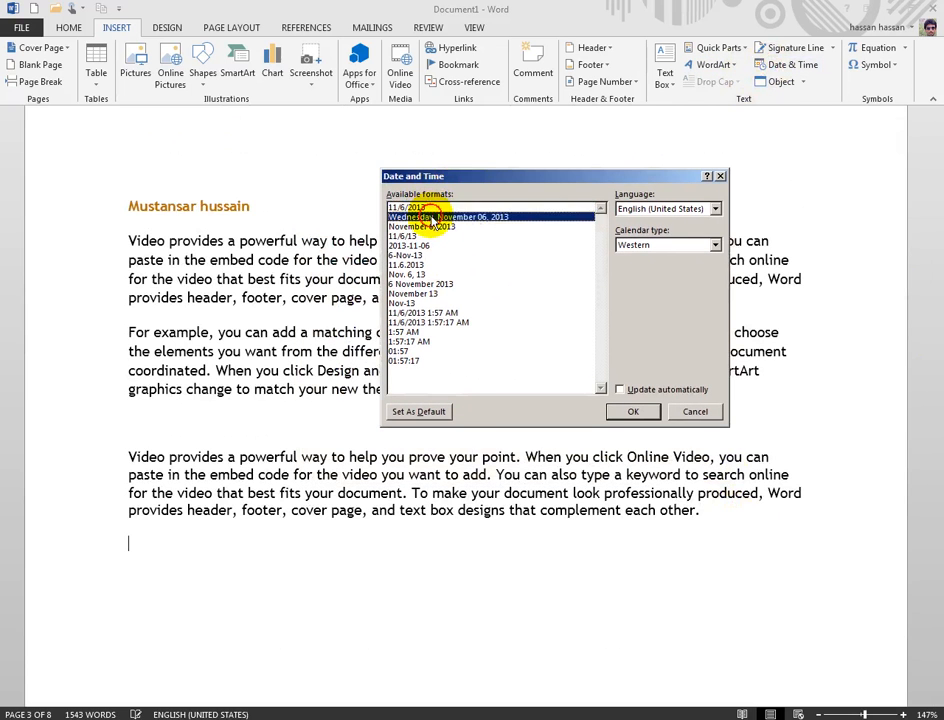
pyautogui.moveTo(447, 182); pyautogui.dragTo(367, 165)
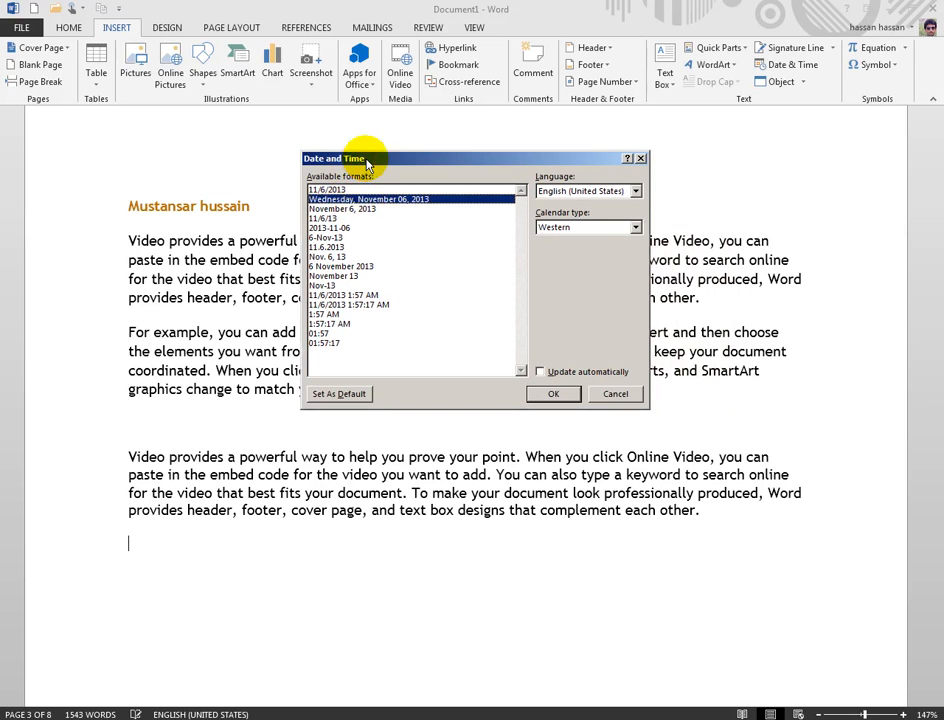
pyautogui.click(340, 218)
pyautogui.press('Down')
pyautogui.press('Down')
pyautogui.press('Down')
pyautogui.press('Down')
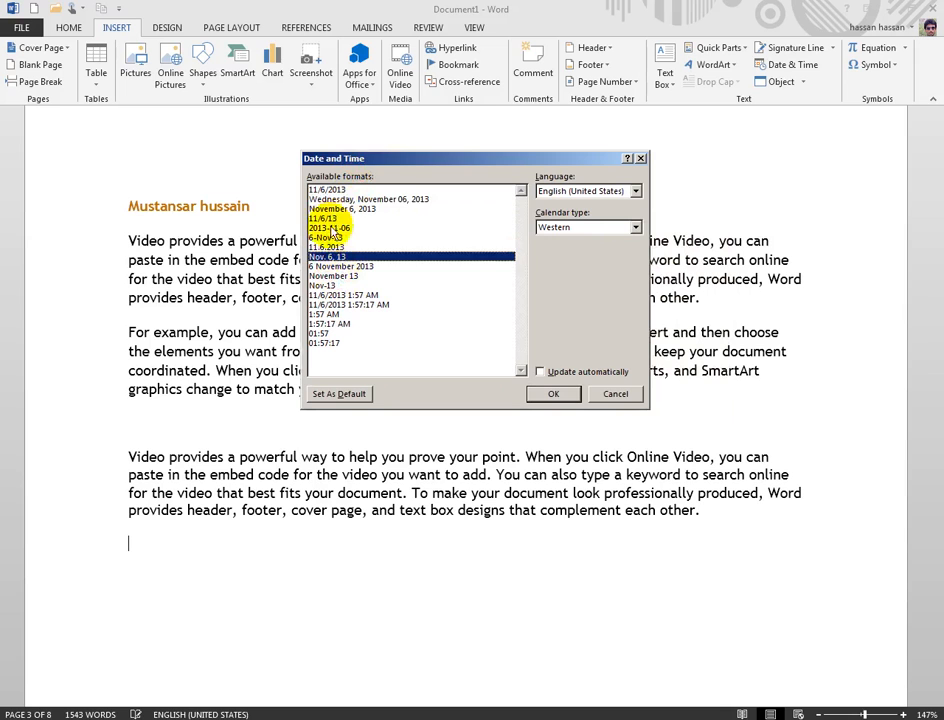
pyautogui.click(330, 199)
pyautogui.click(553, 394)
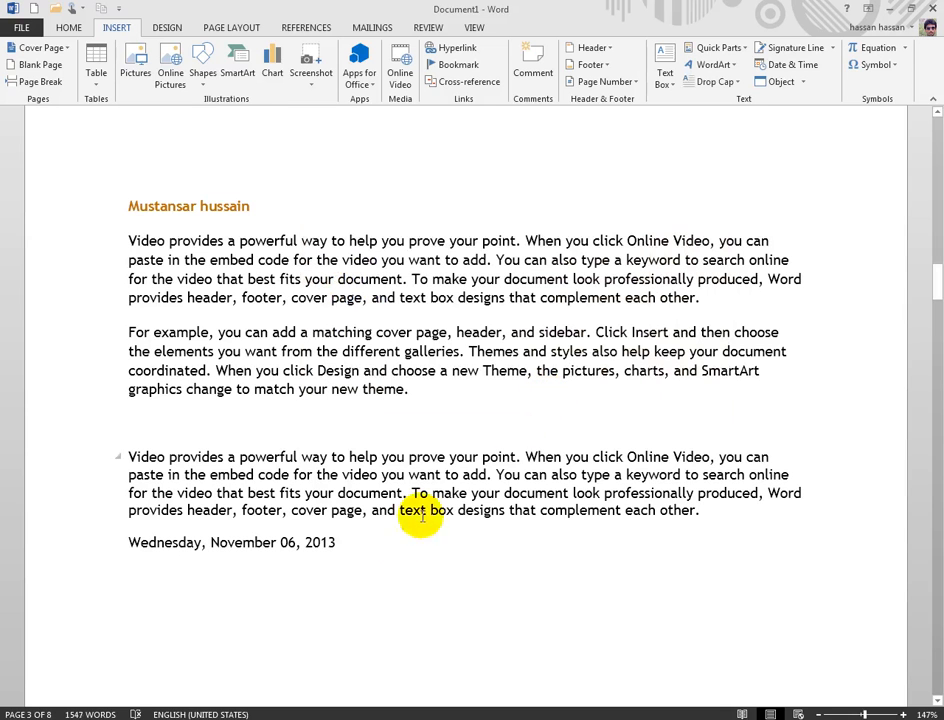
# Step: Embed a new WordPad Document object below the date through Insert > Object
pyautogui.scroll(-2, 808, 195)
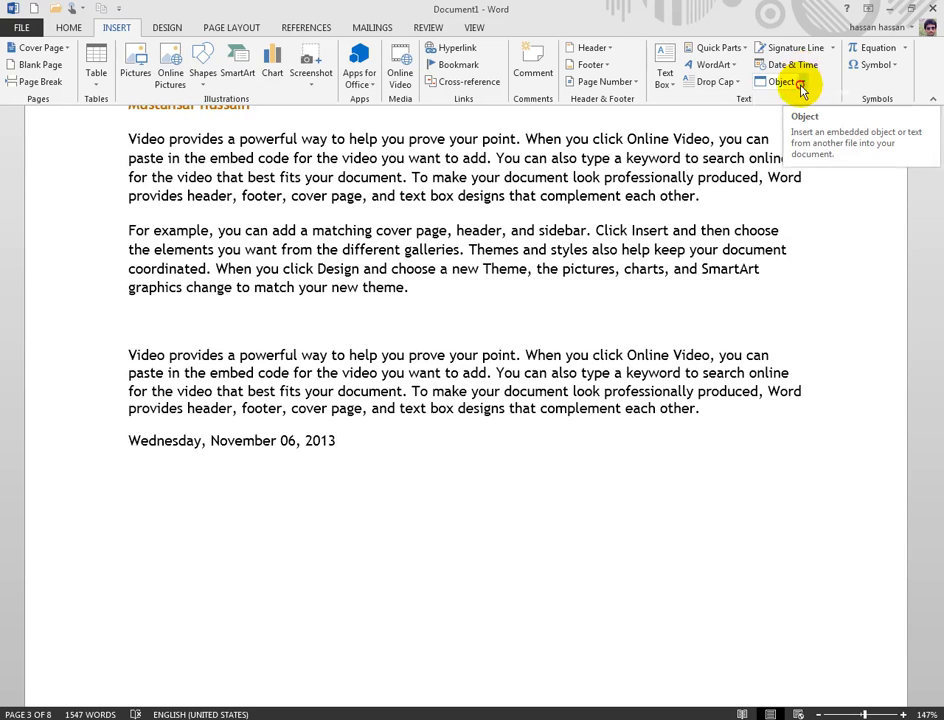
pyautogui.click(803, 81)
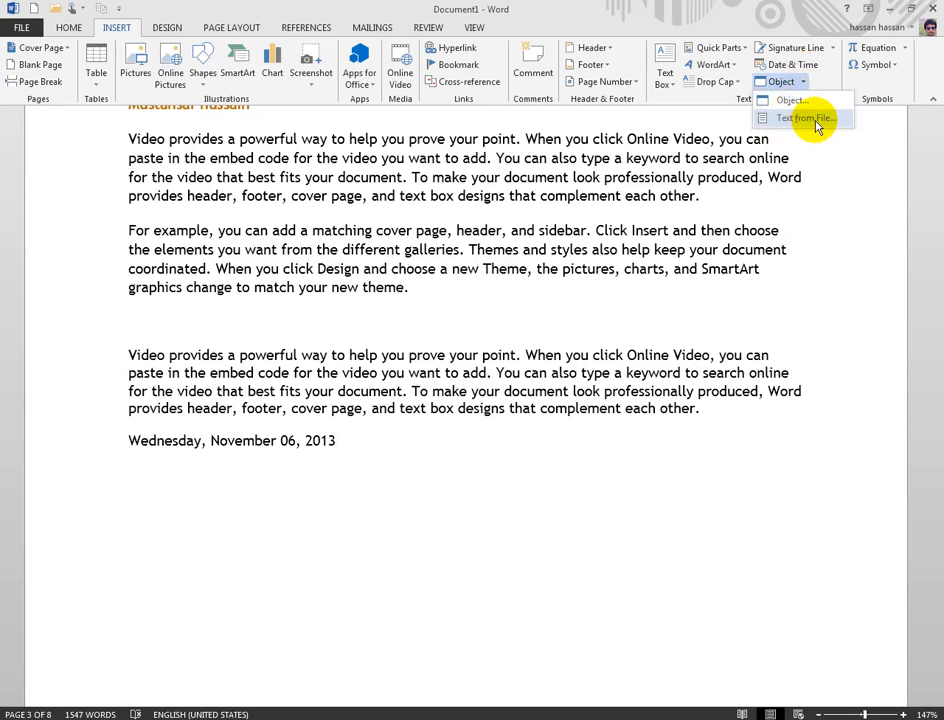
pyautogui.click(792, 100)
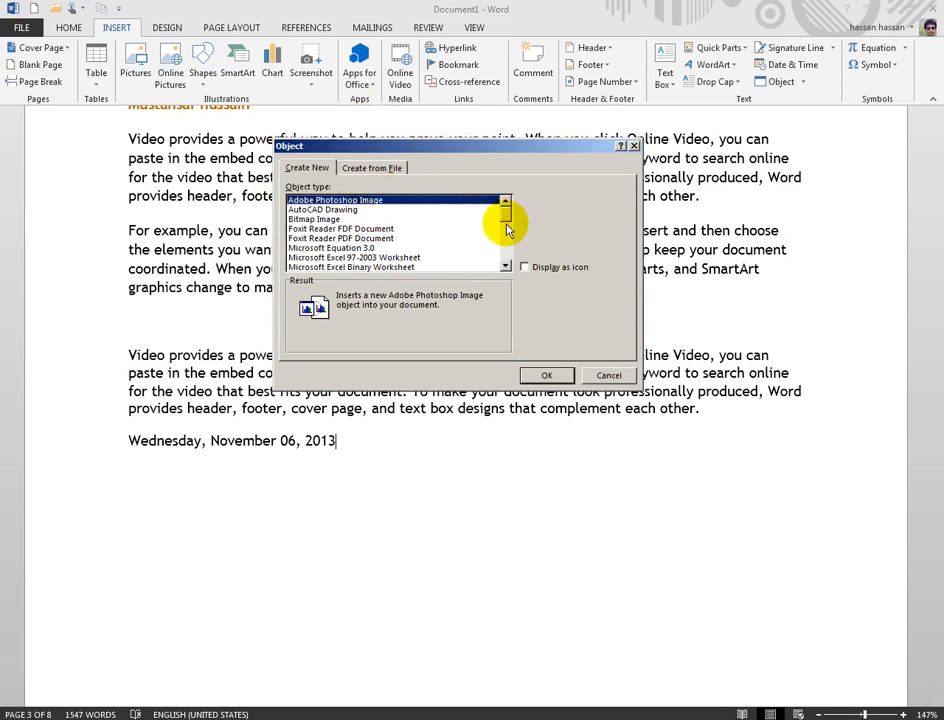
pyautogui.moveTo(510, 210); pyautogui.dragTo(505, 258)
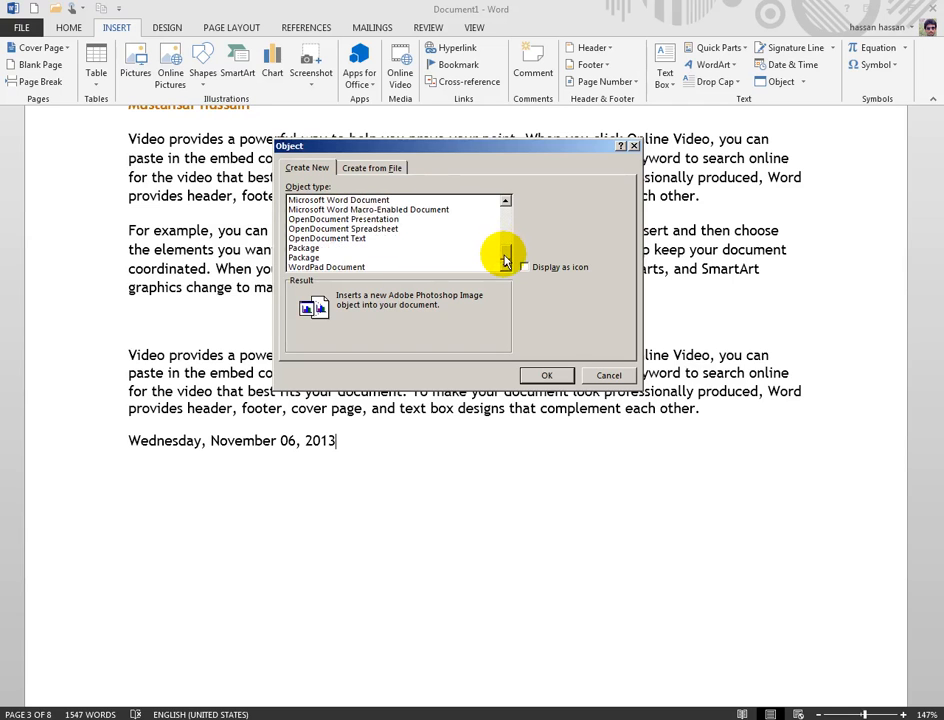
pyautogui.click(345, 267)
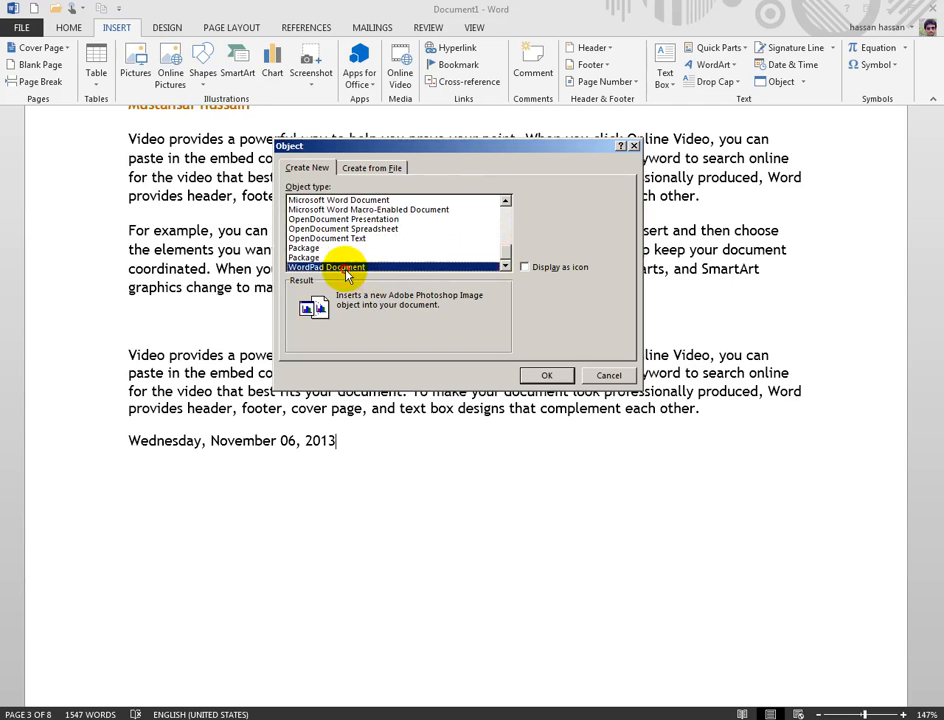
pyautogui.click(541, 377)
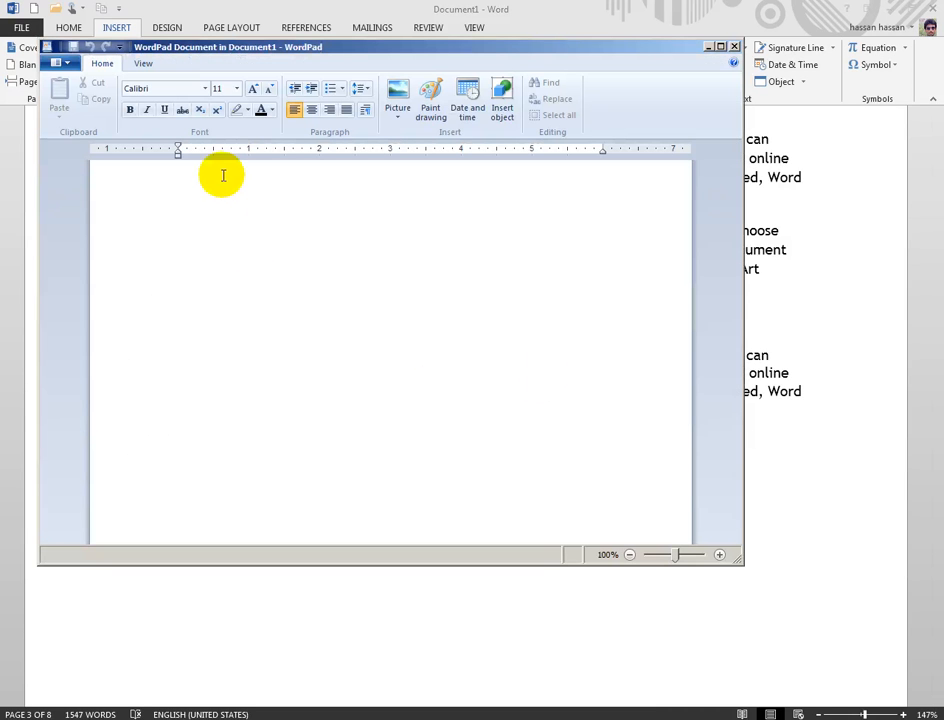
# Step: In WordPad, type 'we are here' and insert the Hydrangeas sample picture, then return to Word
pyautogui.write('we are ')
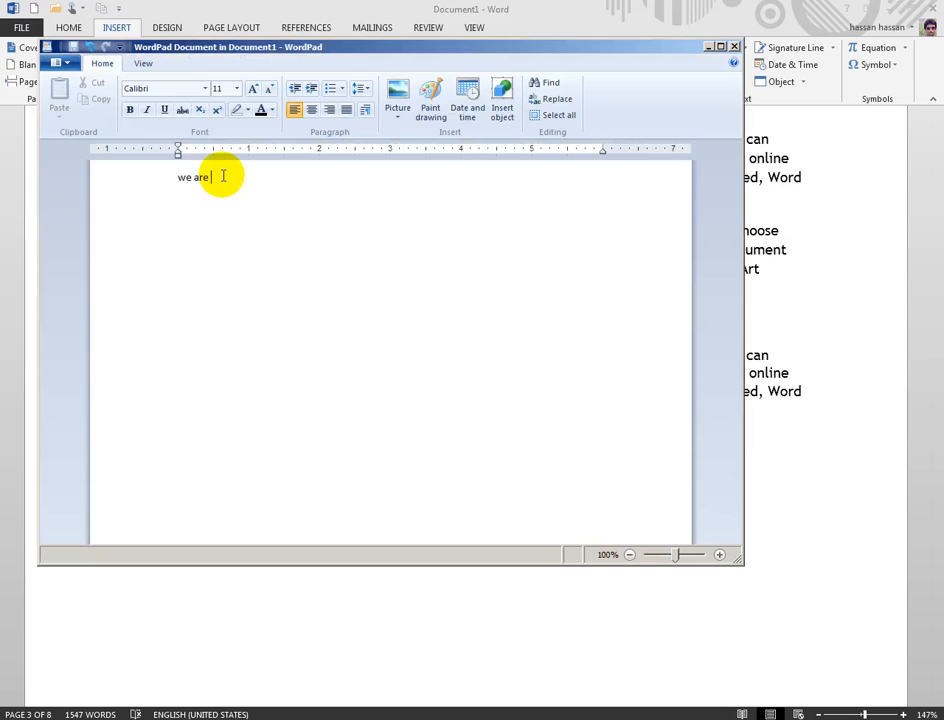
pyautogui.write('here.')
pyautogui.click(397, 117)
pyautogui.click(413, 137)
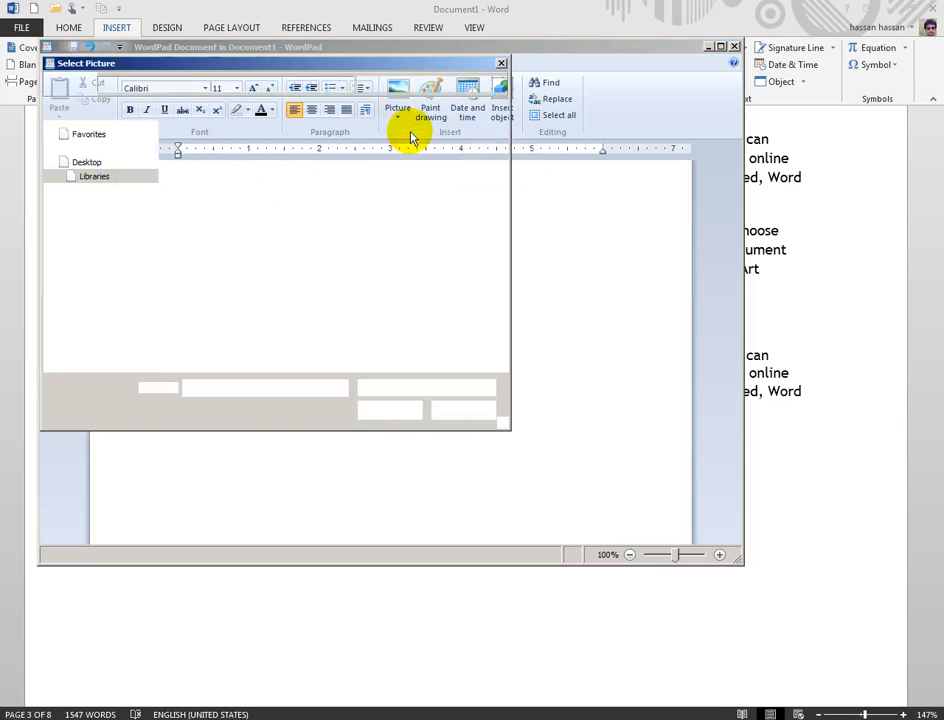
pyautogui.doubleClick(205, 195)
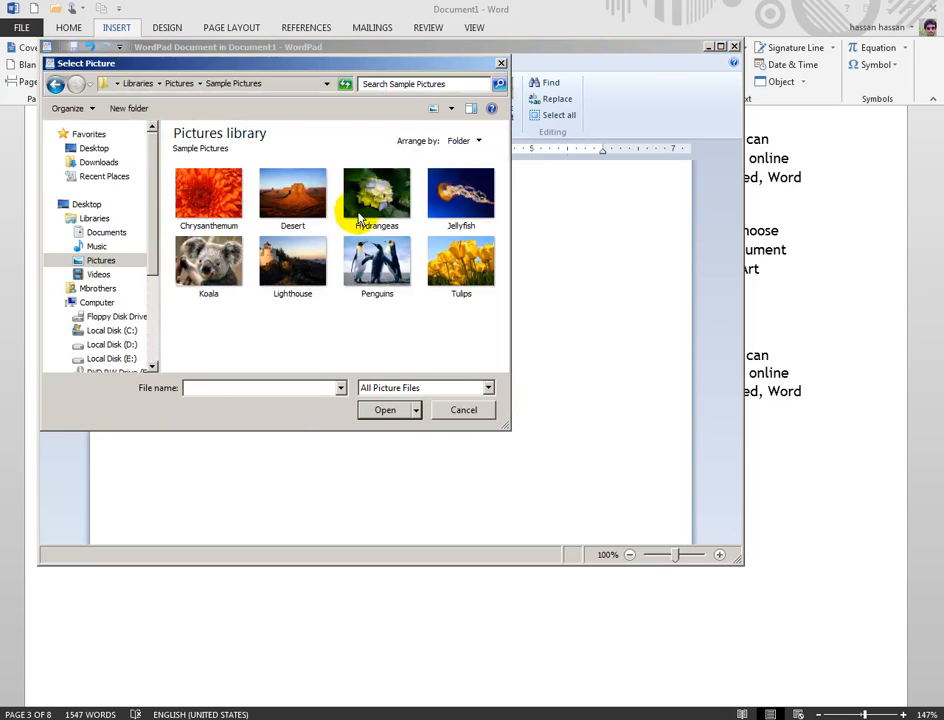
pyautogui.click(358, 218)
pyautogui.click(383, 411)
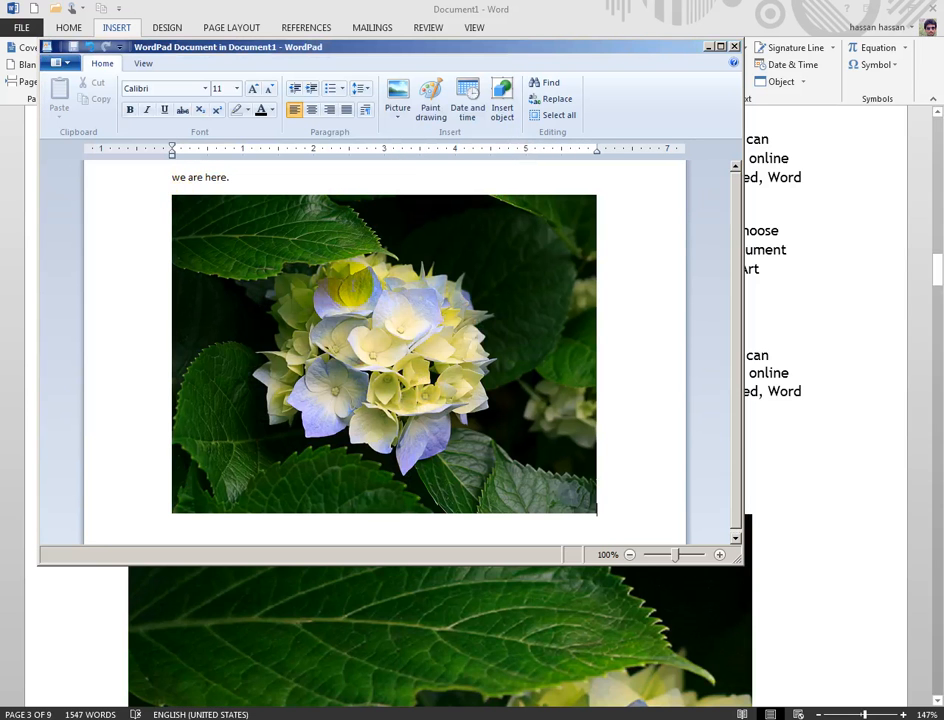
pyautogui.scroll(-1, 360, 287)
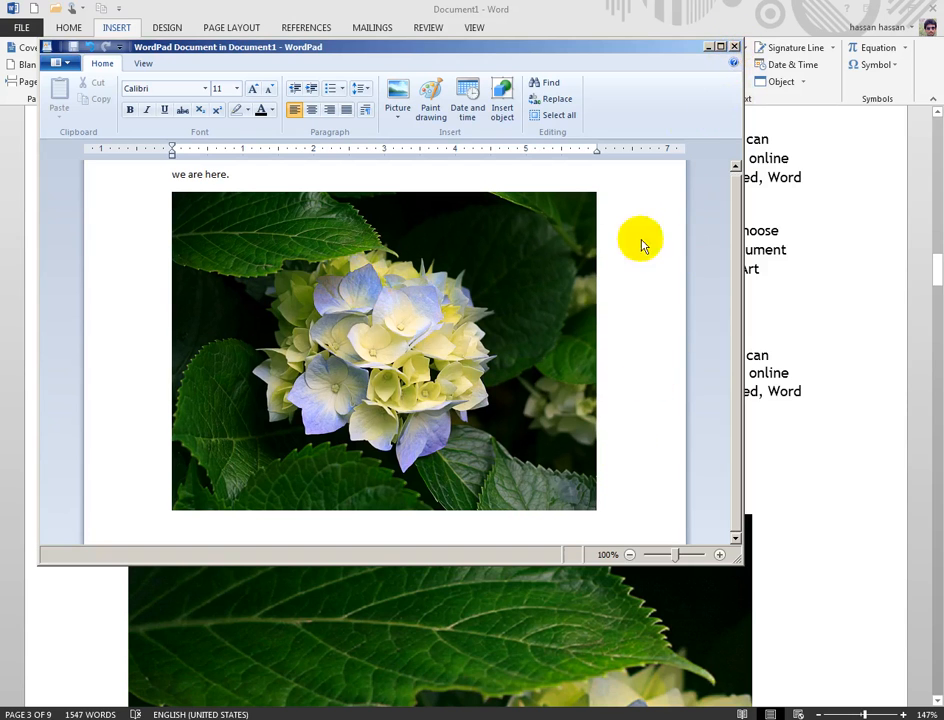
pyautogui.click(735, 47)
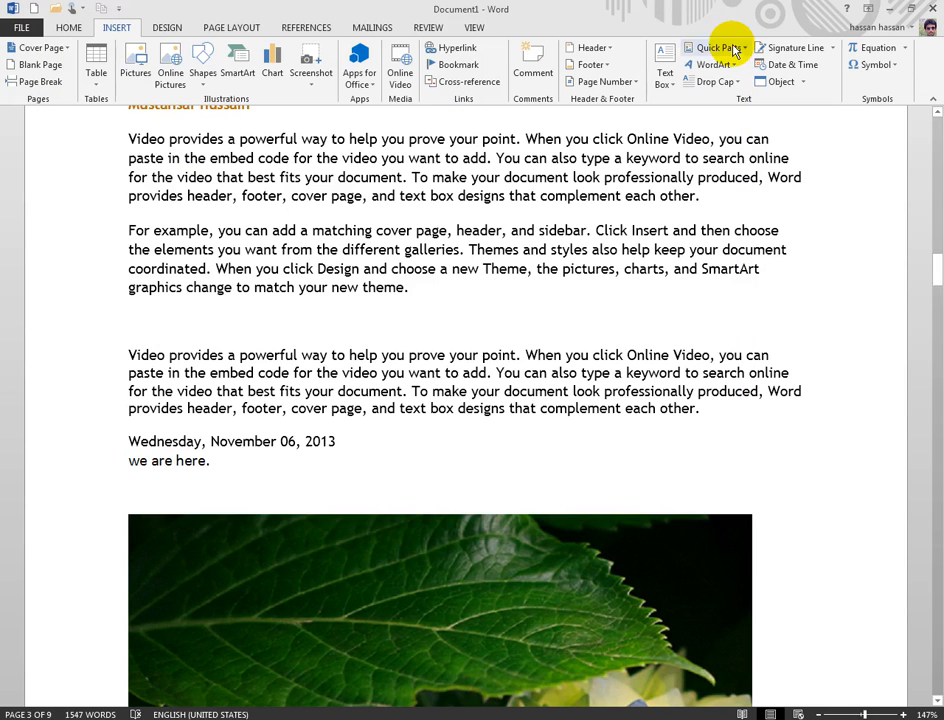
# Step: Select the embedded 'we are here.' and Hydrangeas object and reopen it in WordPad
pyautogui.scroll(-3, 459, 501)
pyautogui.click(172, 205)
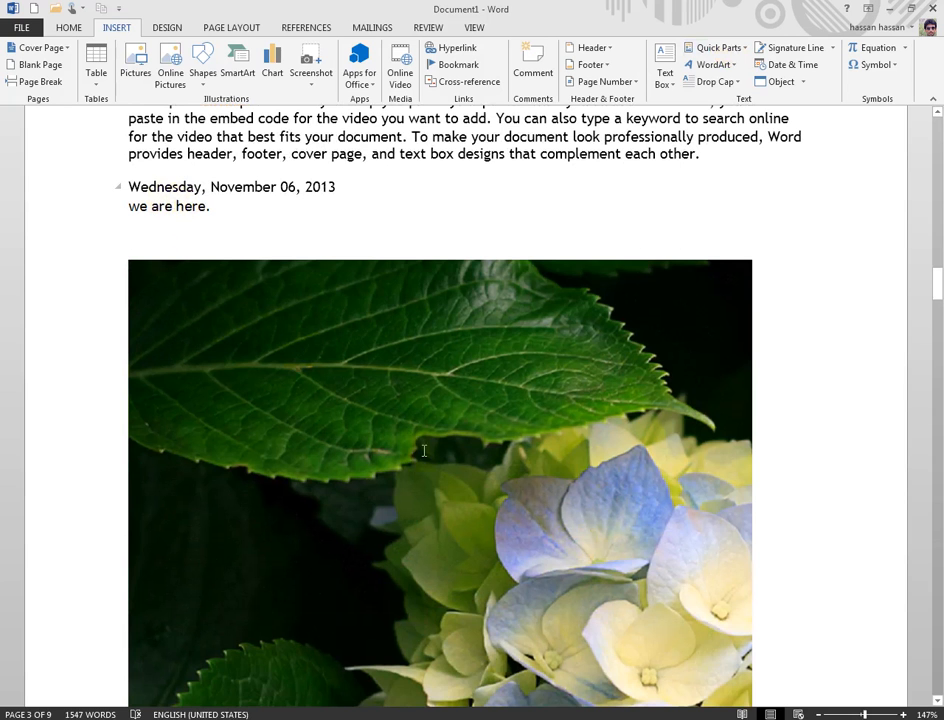
pyautogui.scroll(-3, 427, 435)
pyautogui.scroll(2, 410, 440)
pyautogui.click(397, 443)
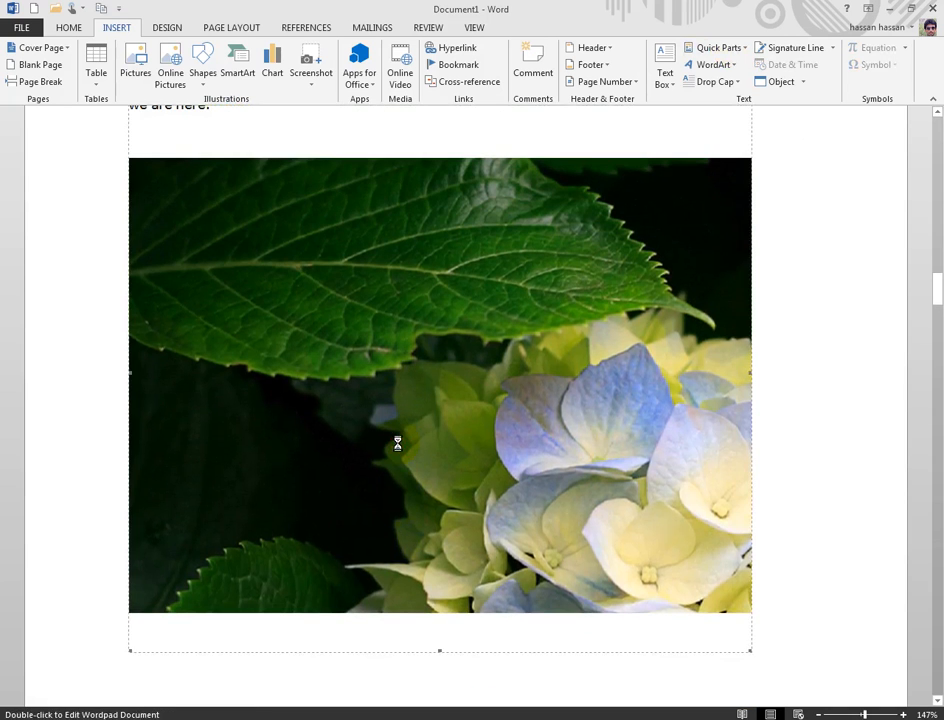
pyautogui.click(539, 52)
pyautogui.moveTo(539, 52); pyautogui.dragTo(647, 160)
pyautogui.click(720, 158)
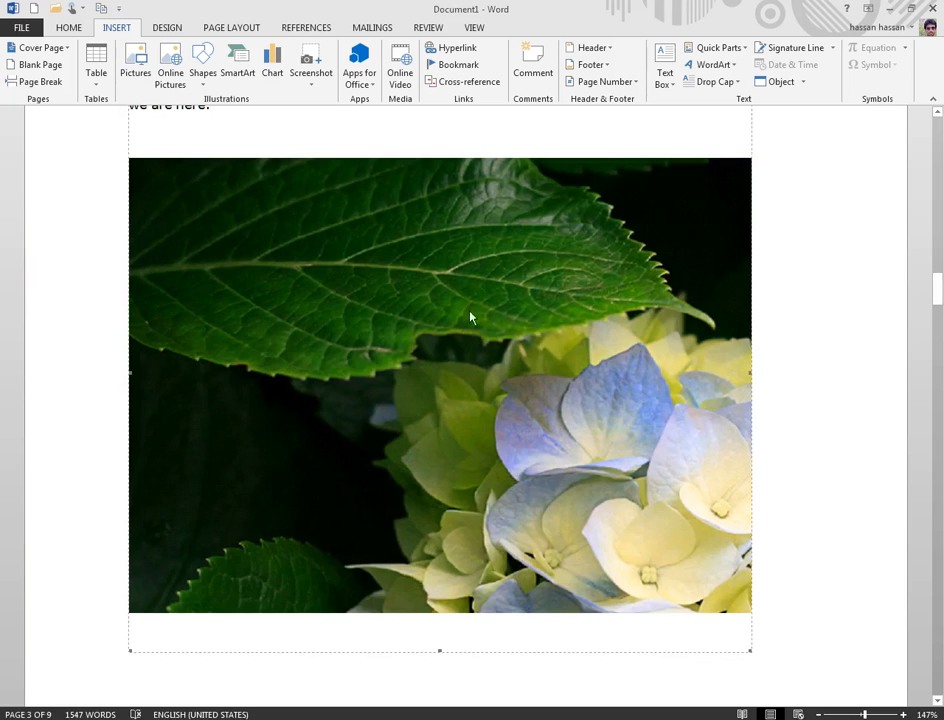
pyautogui.scroll(2, 455, 322)
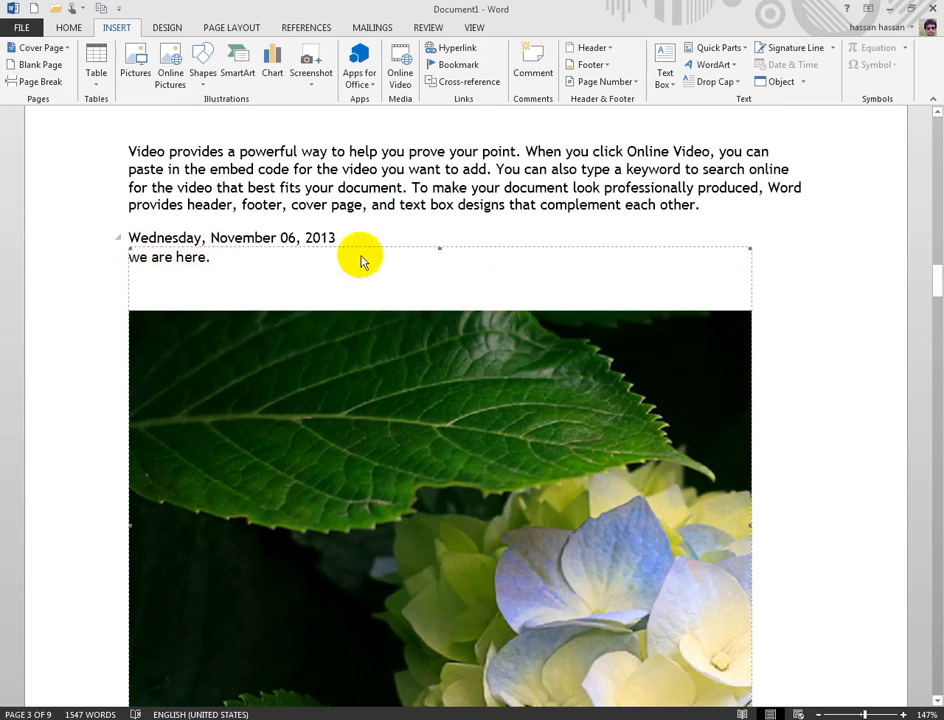
pyautogui.scroll(-1, 591, 436)
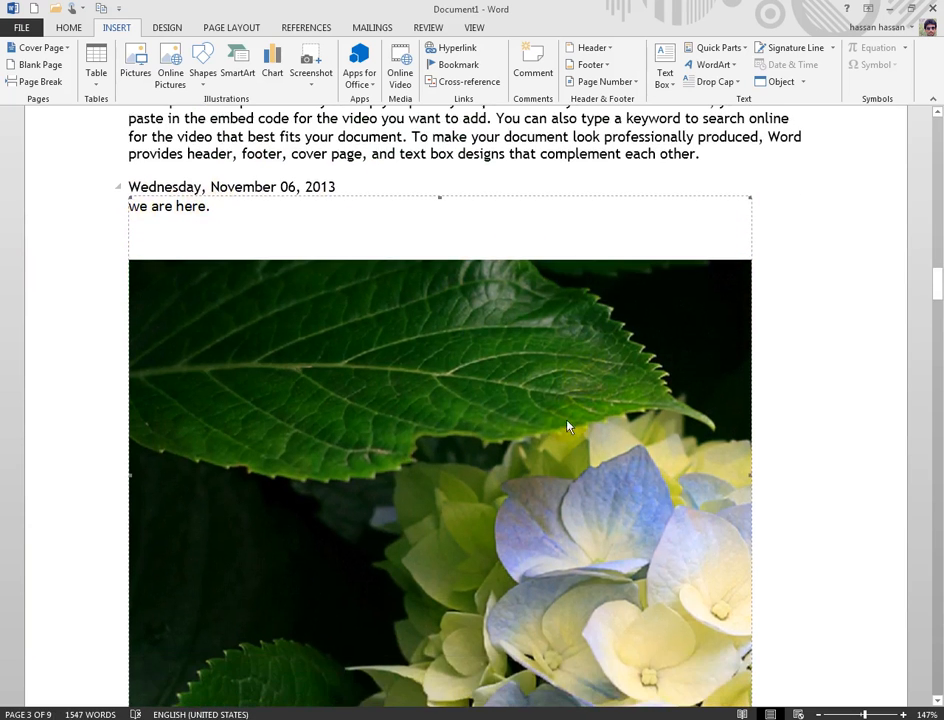
pyautogui.doubleClick(325, 360)
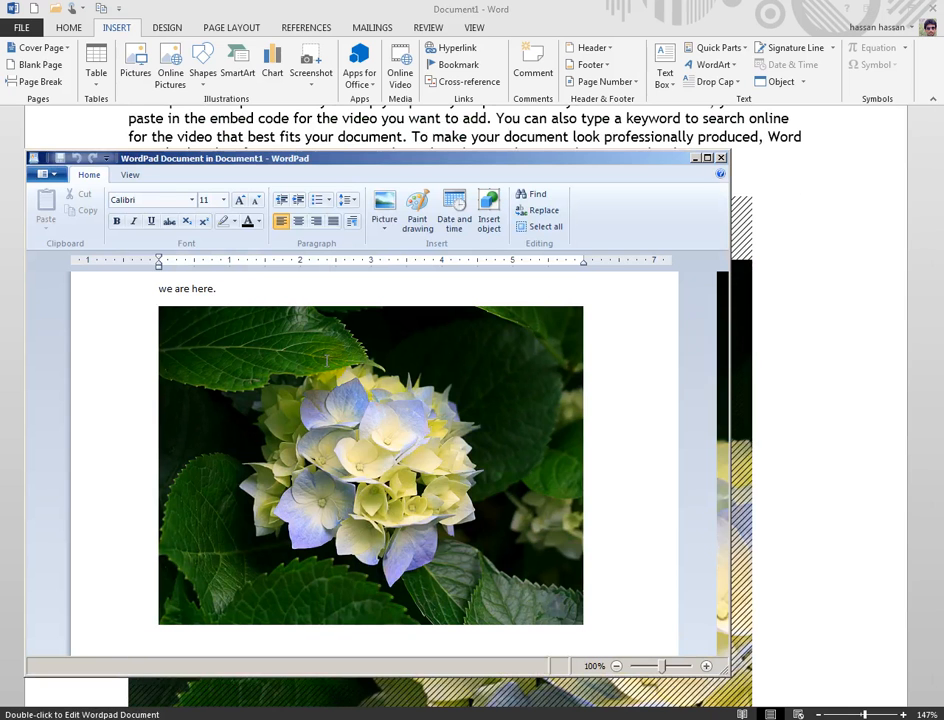
# Step: Delete the Hydrangeas picture in WordPad, close it, and click below the object in Word
pyautogui.click(465, 408)
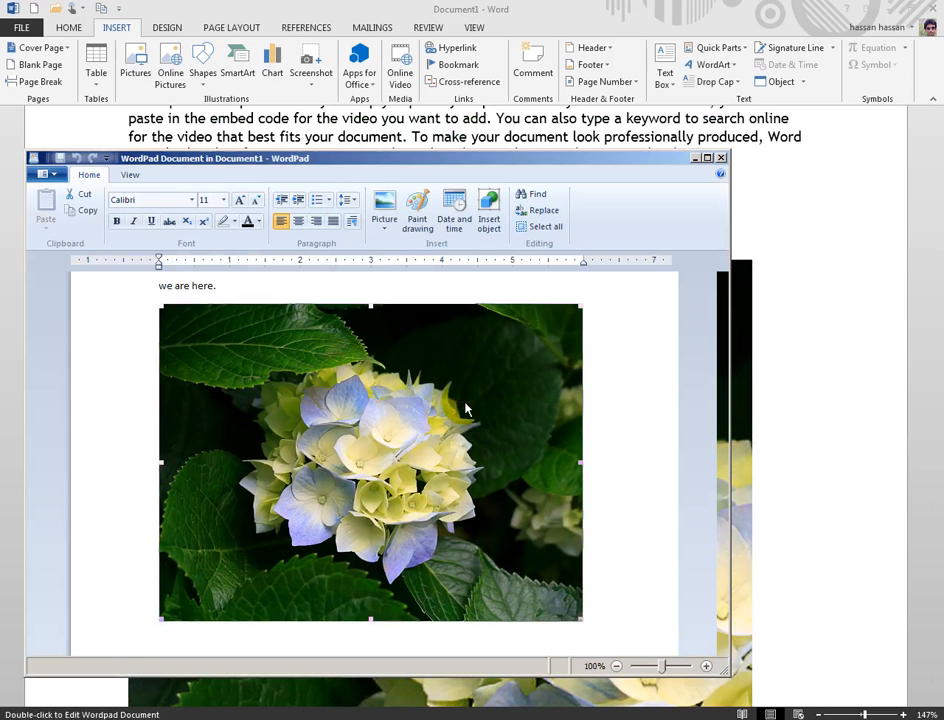
pyautogui.press('Delete')
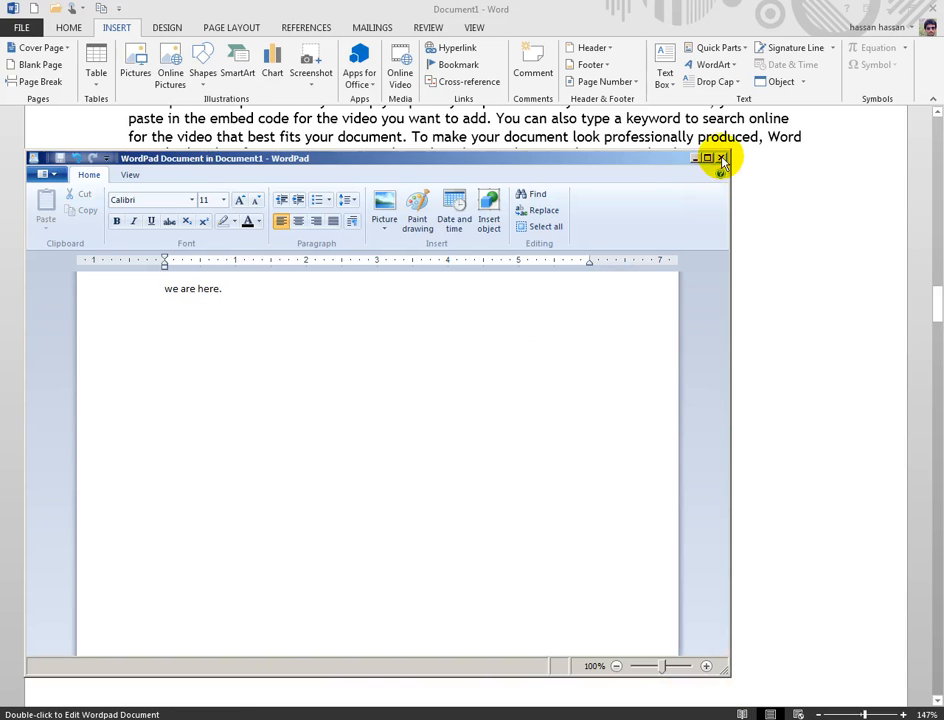
pyautogui.click(722, 158)
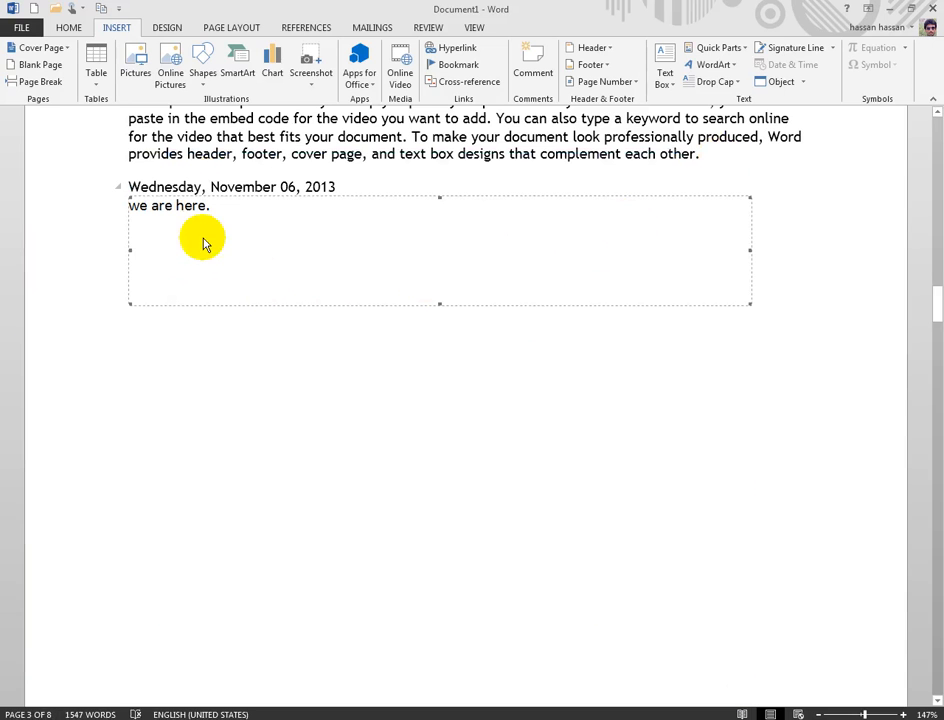
pyautogui.click(704, 355)
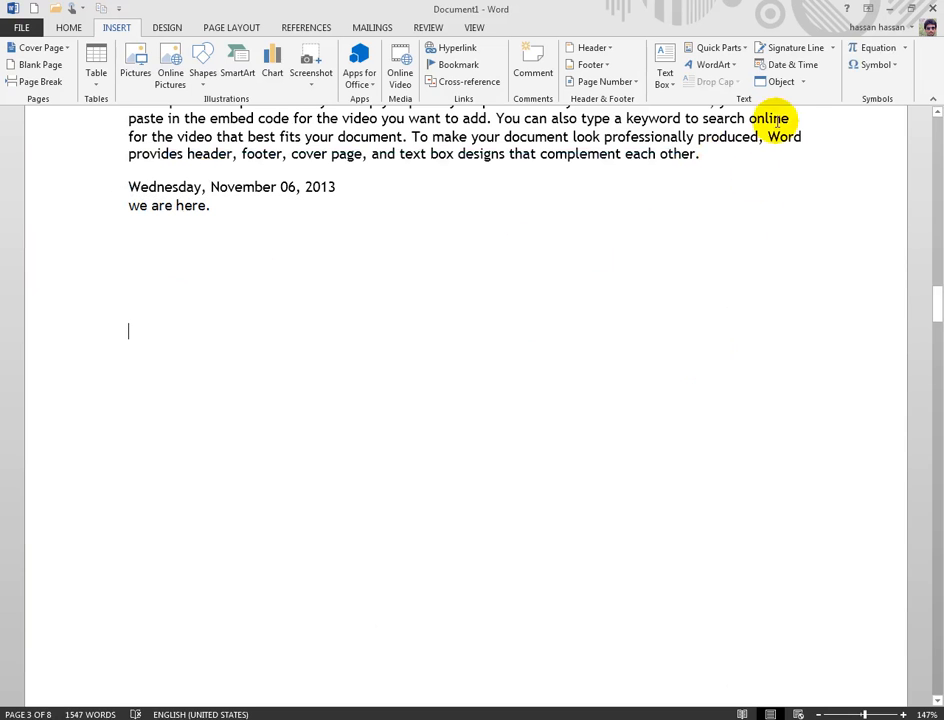
pyautogui.scroll(-2, 791, 184)
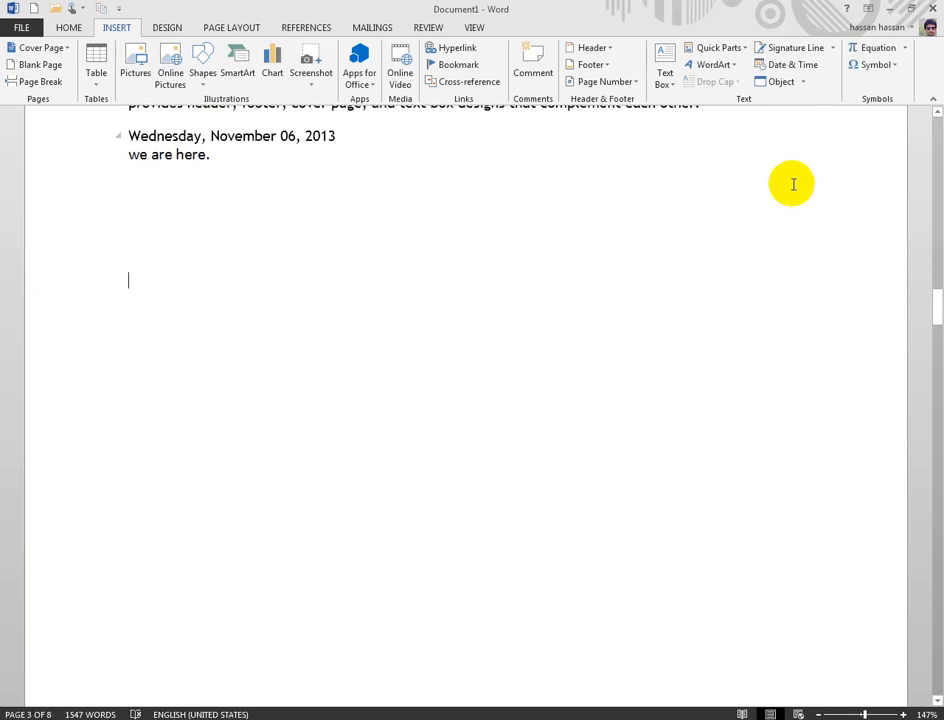
# Step: Open Symbol > More Symbols, keep the Wingdings 2 font, and switch to Special Characters
pyautogui.scroll(2, 822, 126)
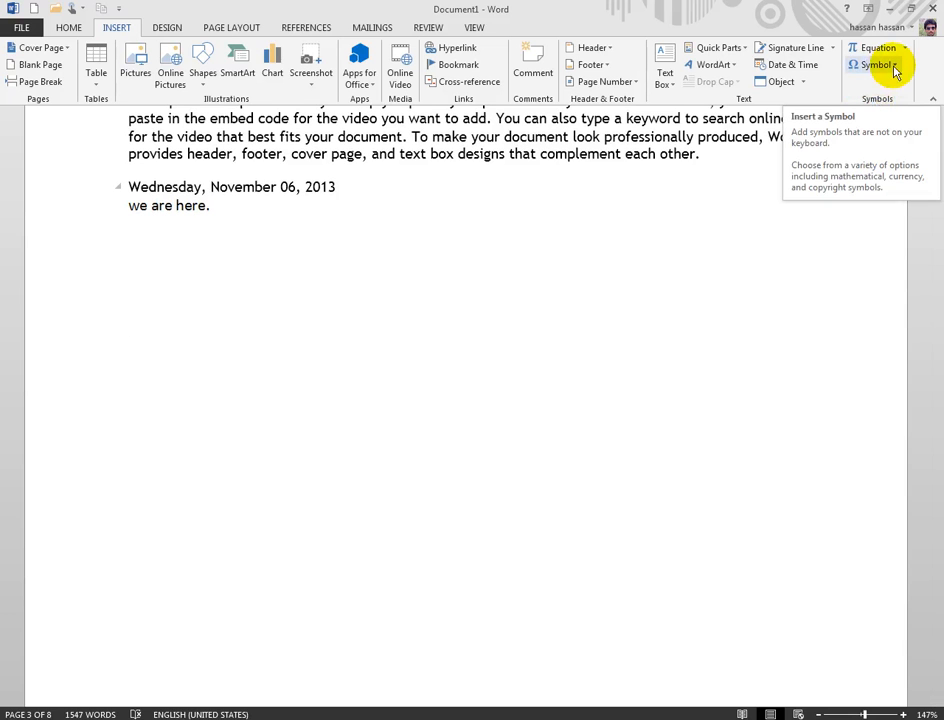
pyautogui.click(893, 66)
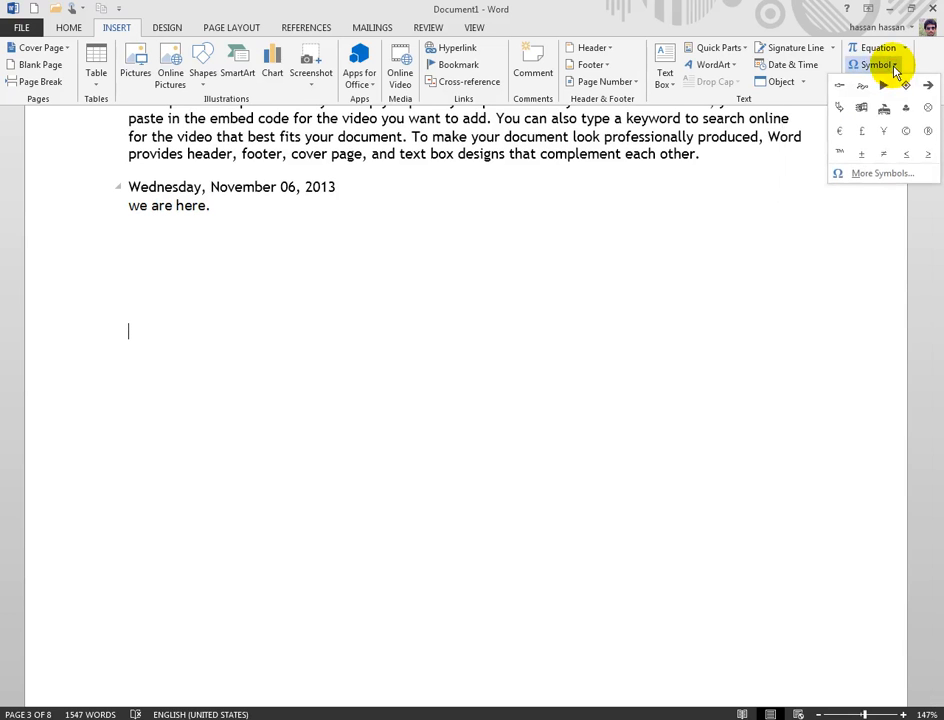
pyautogui.click(862, 175)
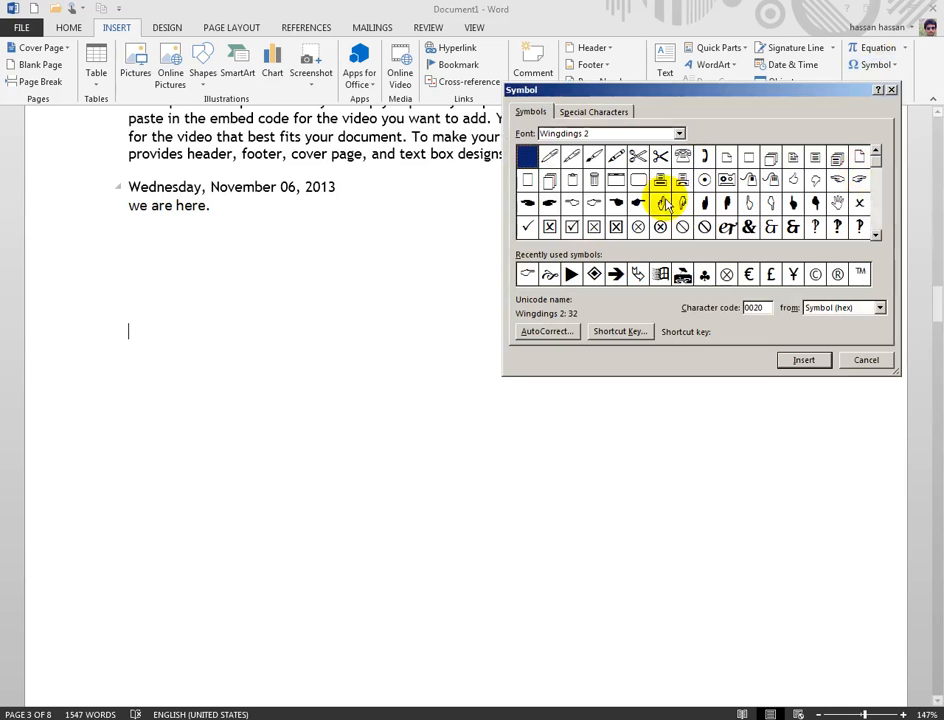
pyautogui.moveTo(636, 90); pyautogui.dragTo(583, 122)
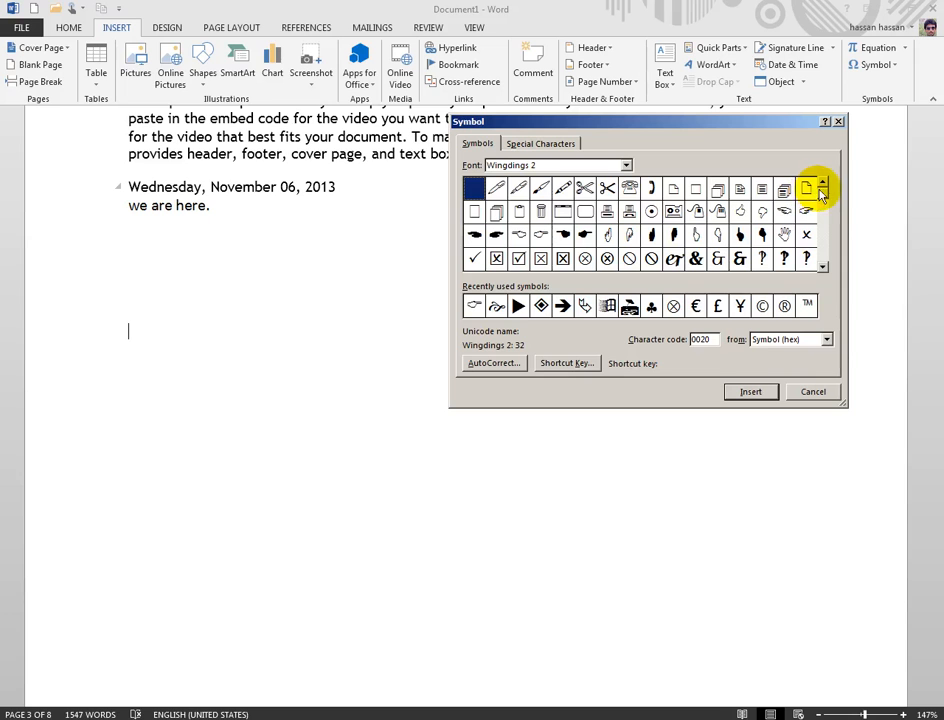
pyautogui.click(626, 165)
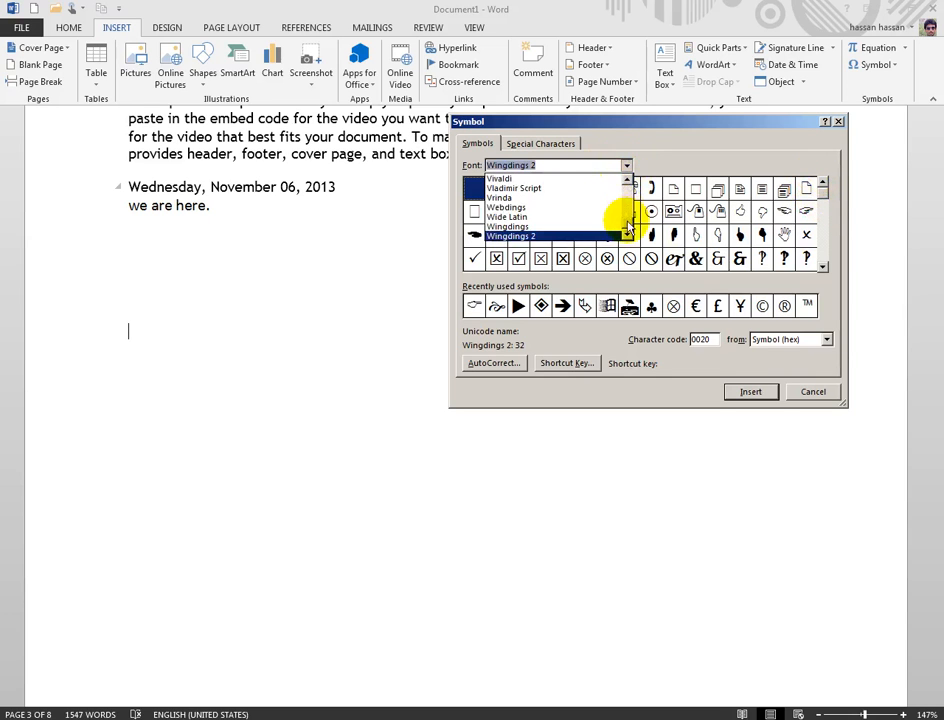
pyautogui.moveTo(628, 222); pyautogui.dragTo(629, 189)
pyautogui.click(625, 166)
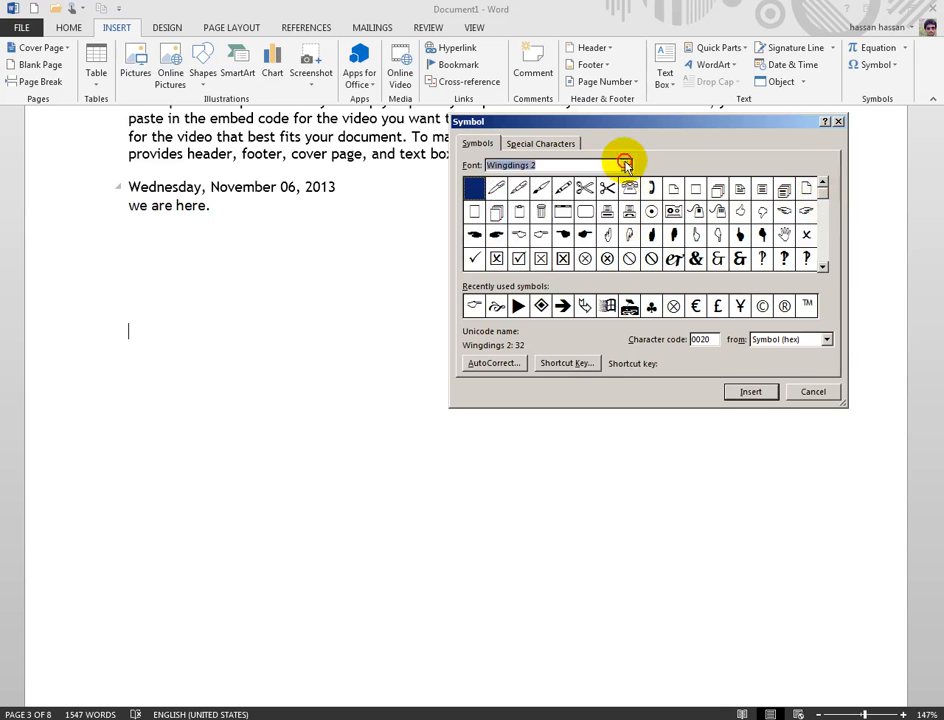
pyautogui.moveTo(822, 217); pyautogui.dragTo(821, 183)
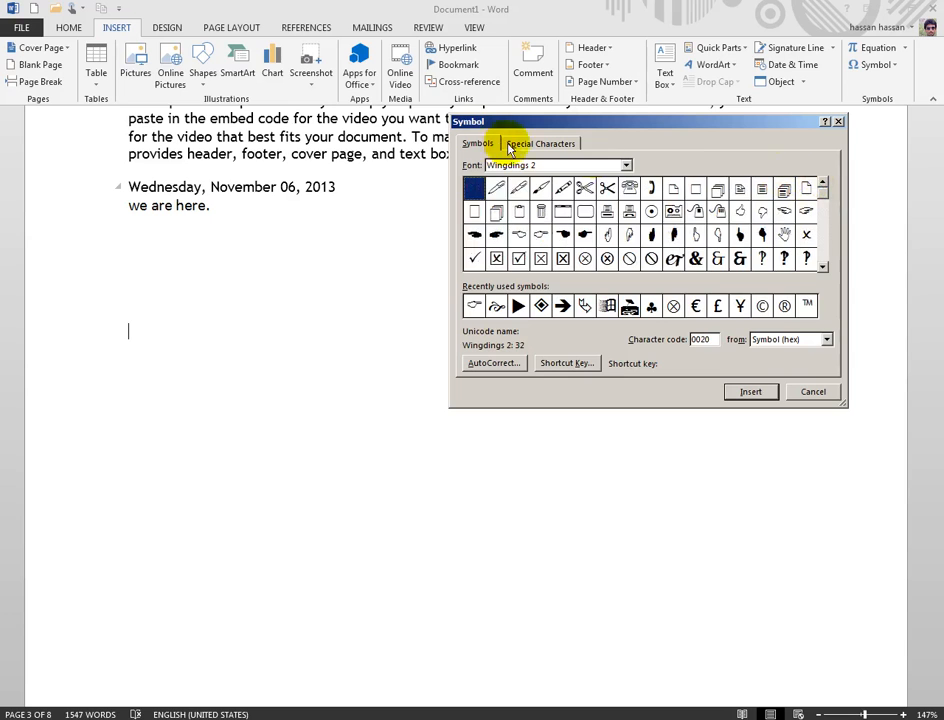
pyautogui.click(517, 146)
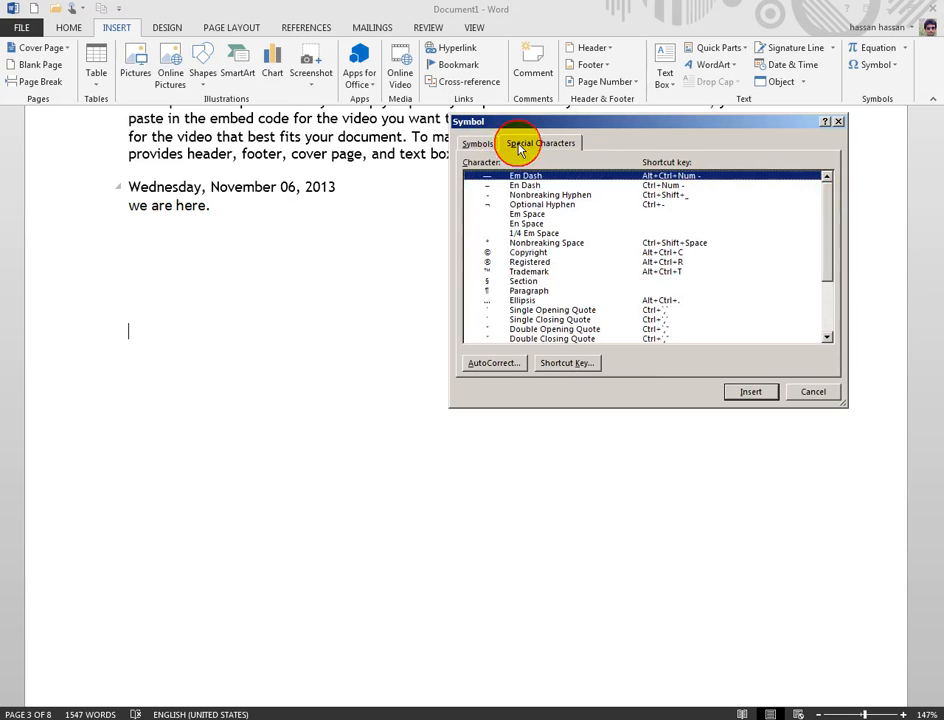
# Step: Insert ©, ® and ™ from the Special Characters list
pyautogui.click(522, 254)
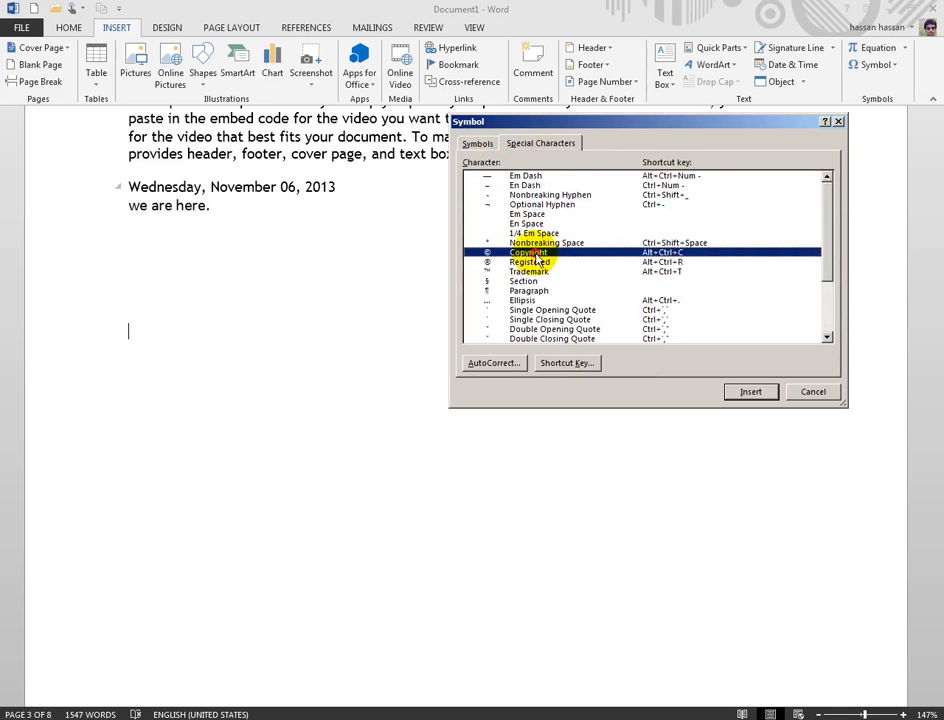
pyautogui.click(747, 392)
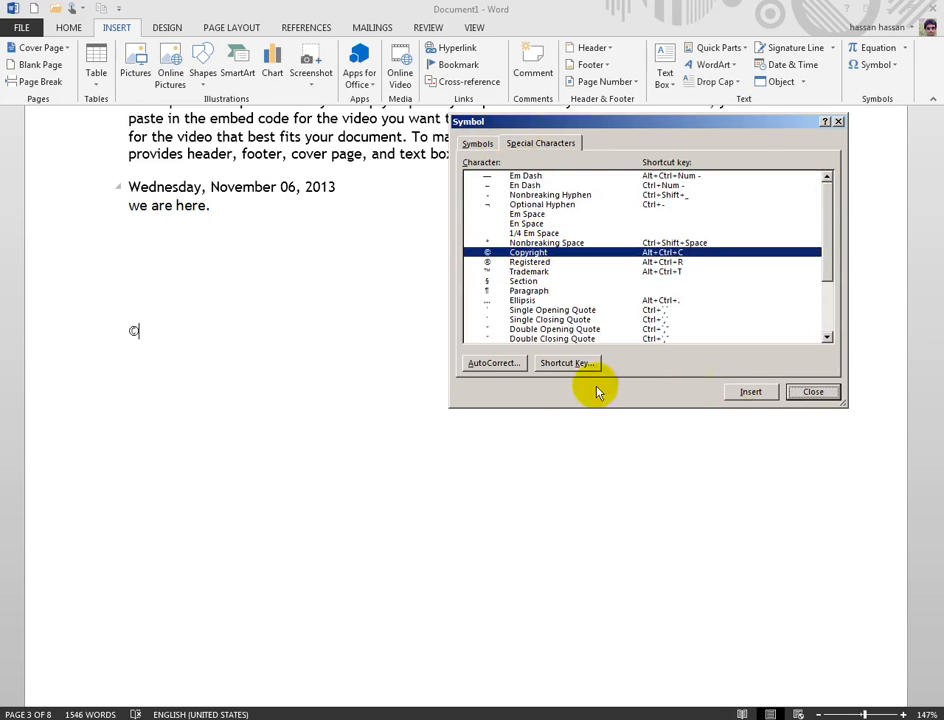
pyautogui.click(521, 263)
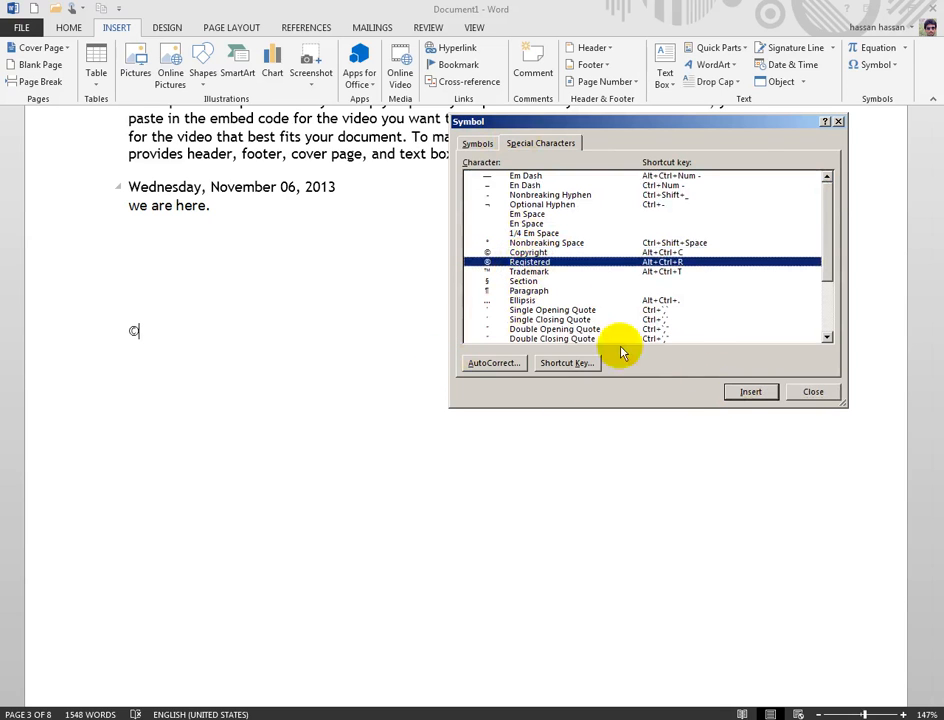
pyautogui.click(750, 391)
pyautogui.click(528, 271)
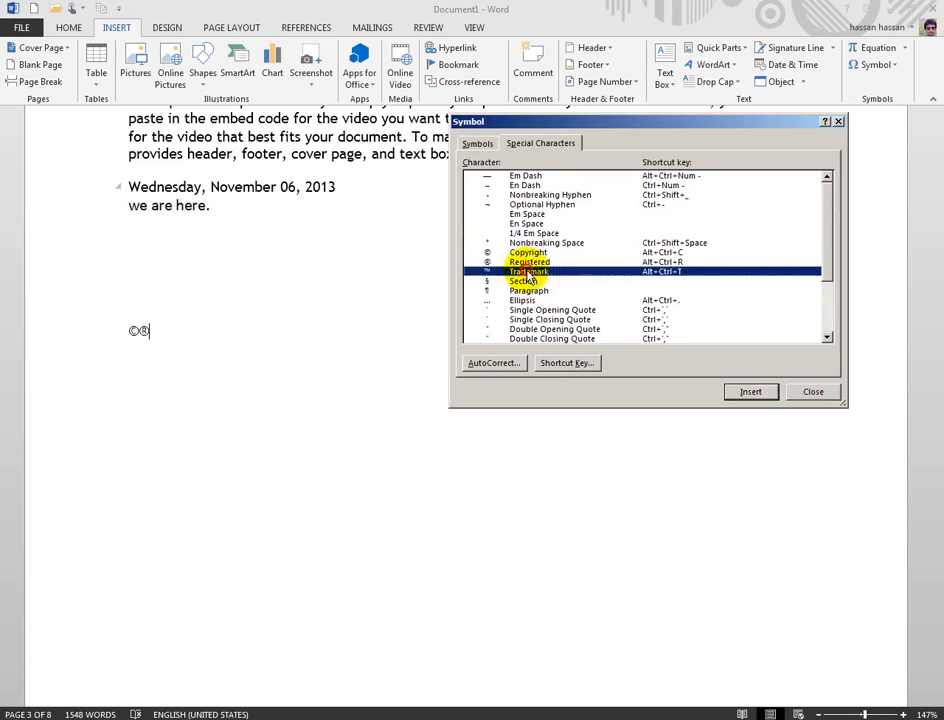
pyautogui.click(735, 391)
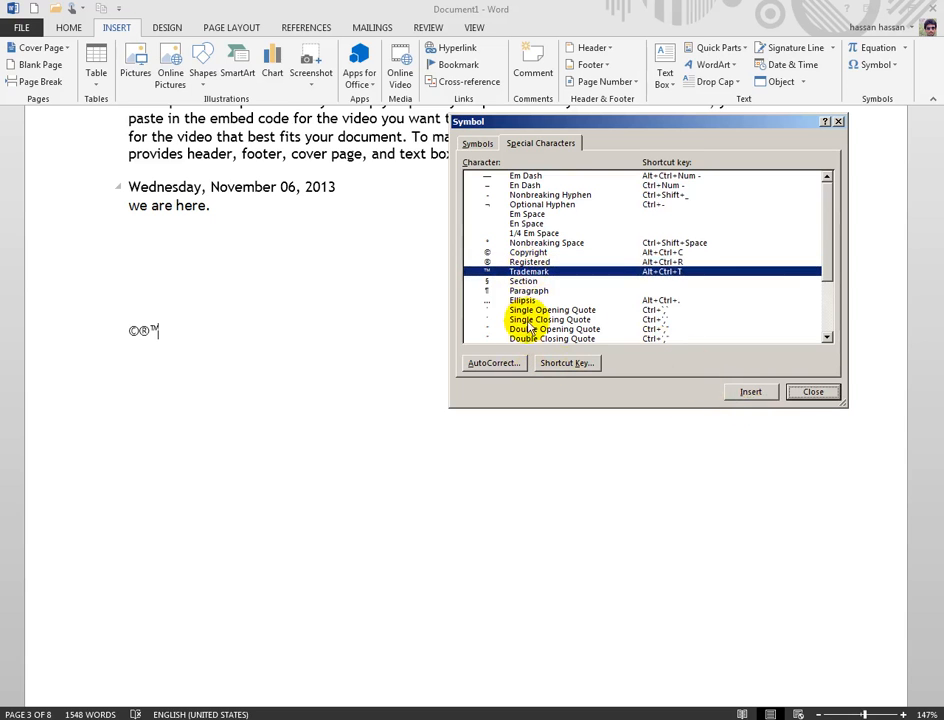
# Step: Add the Wingdings 2 window-logo symbol after ©®™, close the dialog, and select the line
pyautogui.scroll(-3, 530, 322)
pyautogui.scroll(3, 535, 320)
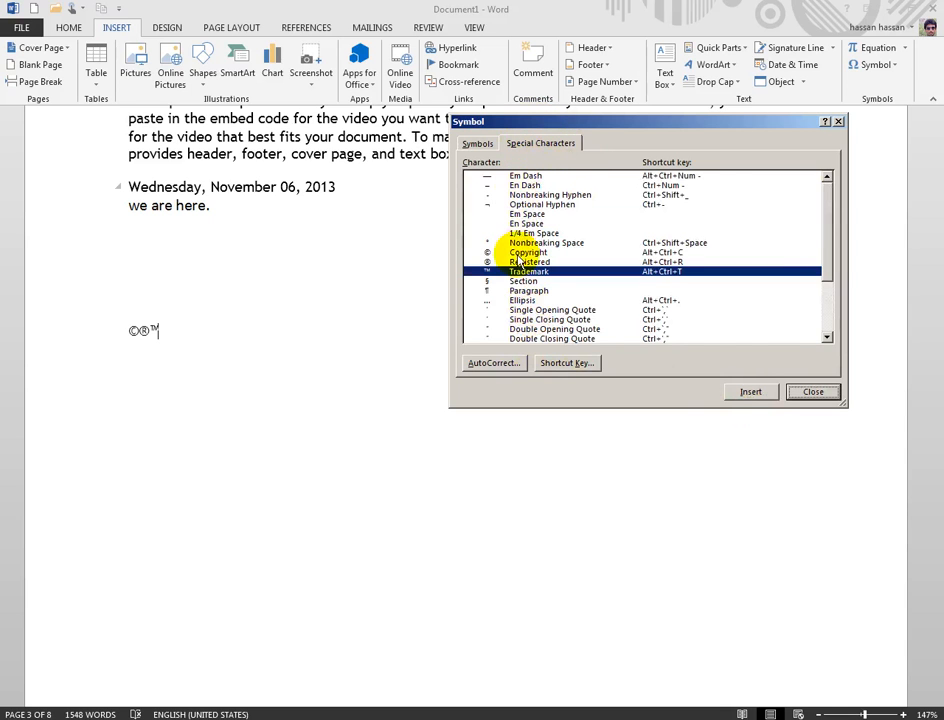
pyautogui.click(479, 145)
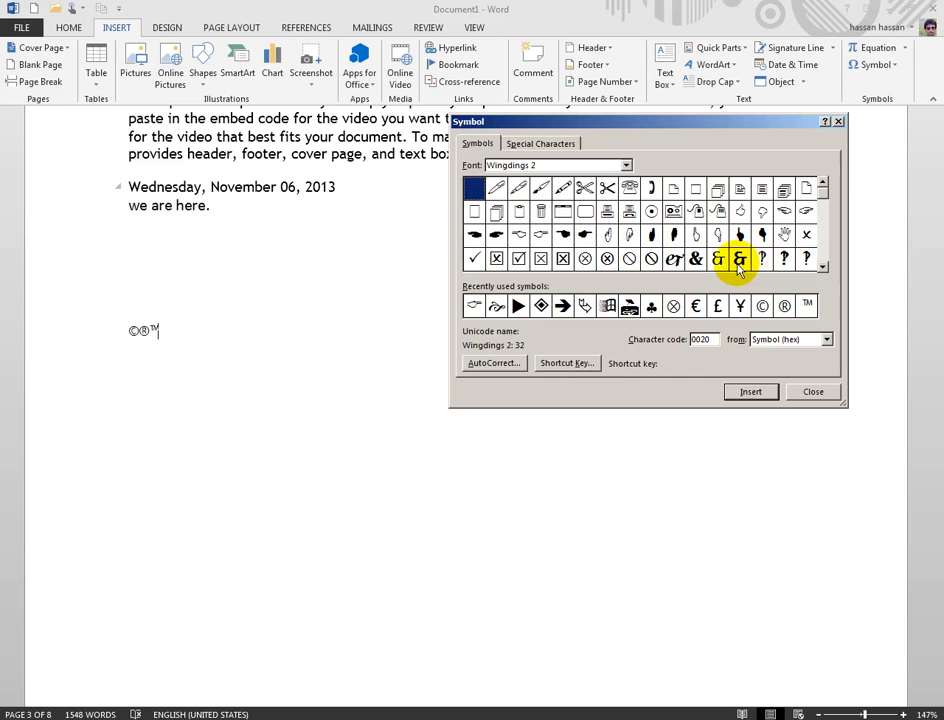
pyautogui.click(607, 305)
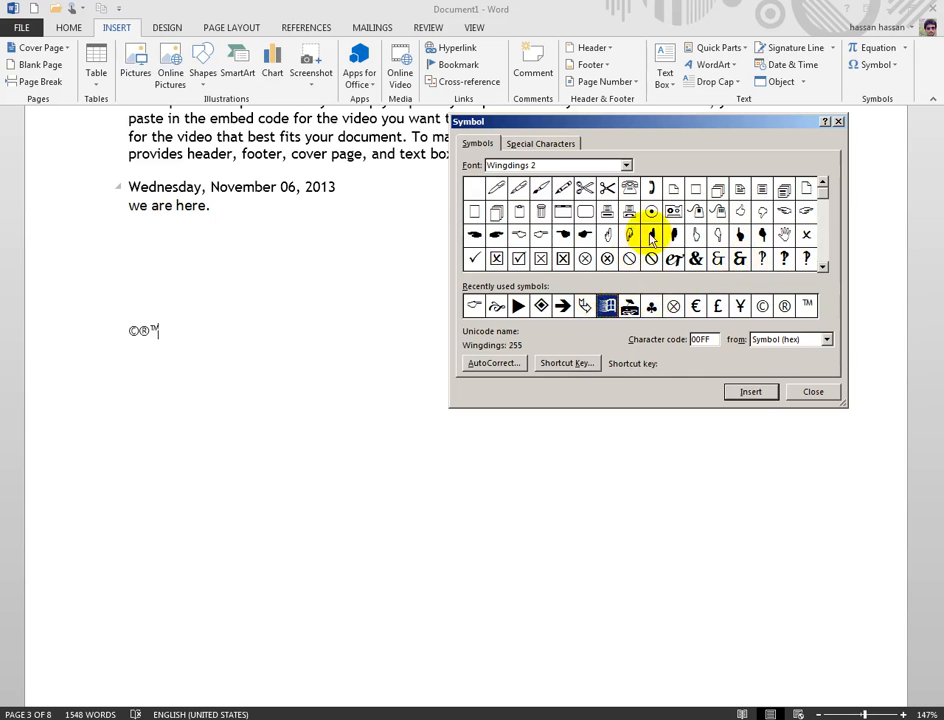
pyautogui.click(749, 392)
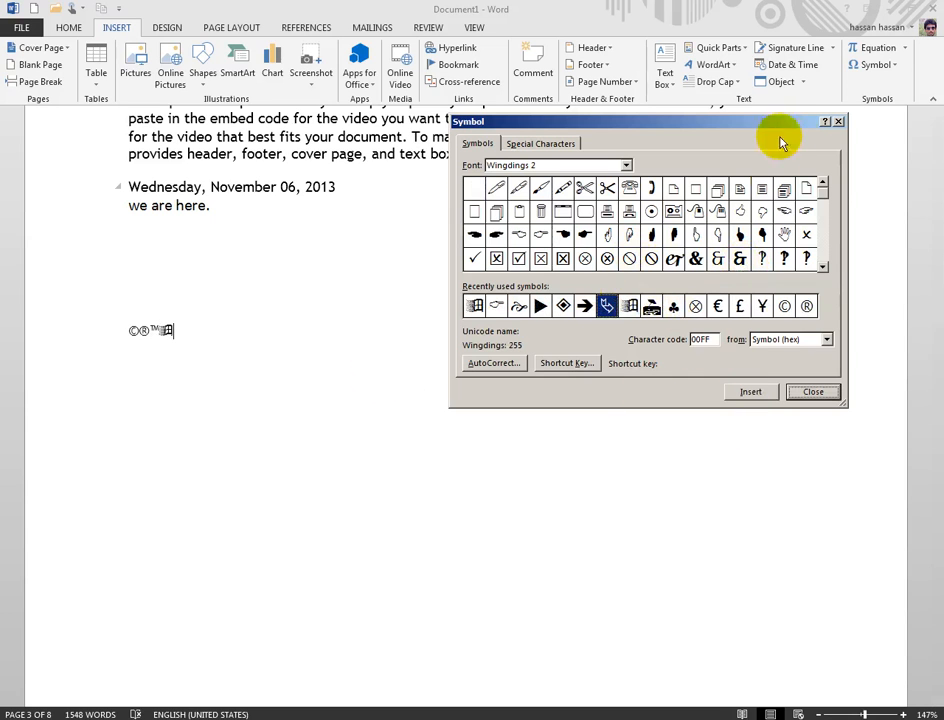
pyautogui.click(837, 121)
pyautogui.click(60, 328)
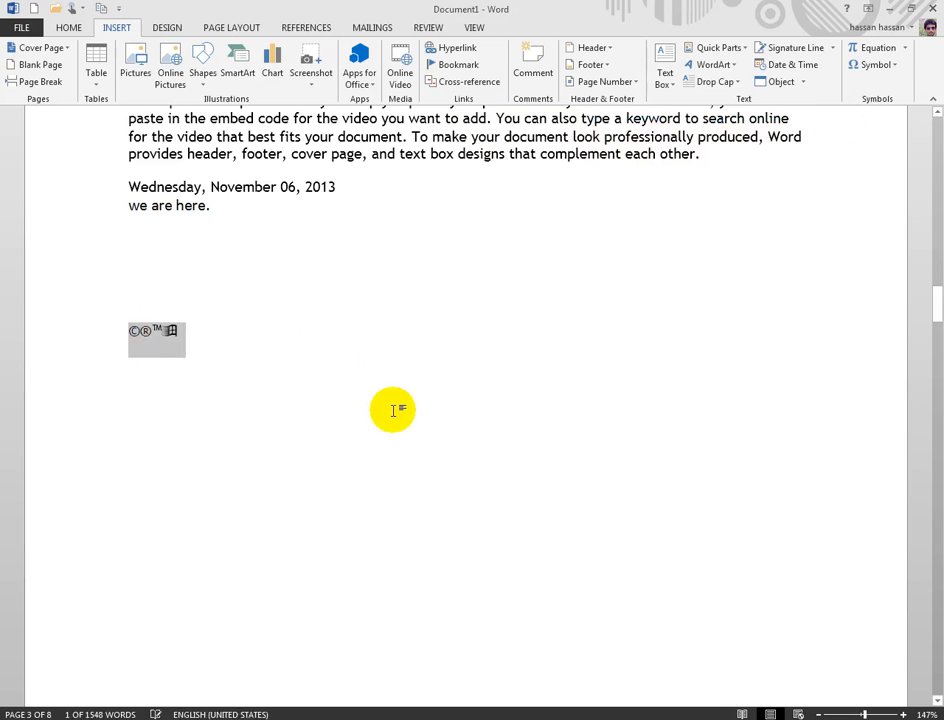
# Step: Enlarge the ©®™ and Wingdings 2 symbols to size 65 and start a new line below them
pyautogui.hotkey('ctrl', ']')
pyautogui.hotkey('ctrl', ']')
pyautogui.hotkey('ctrl', ']')
pyautogui.hotkey('ctrl', ']')
pyautogui.hotkey('ctrl', ']')
pyautogui.hotkey('ctrl', ']')
pyautogui.hotkey('ctrl', ']')
pyautogui.hotkey('ctrl', ']')
pyautogui.hotkey('ctrl', ']')
pyautogui.hotkey('ctrl', ']')
pyautogui.hotkey('ctrl', ']')
pyautogui.hotkey('ctrl', ']')
pyautogui.hotkey('ctrl', ']')
pyautogui.hotkey('ctrl', ']')
pyautogui.click(461, 392)
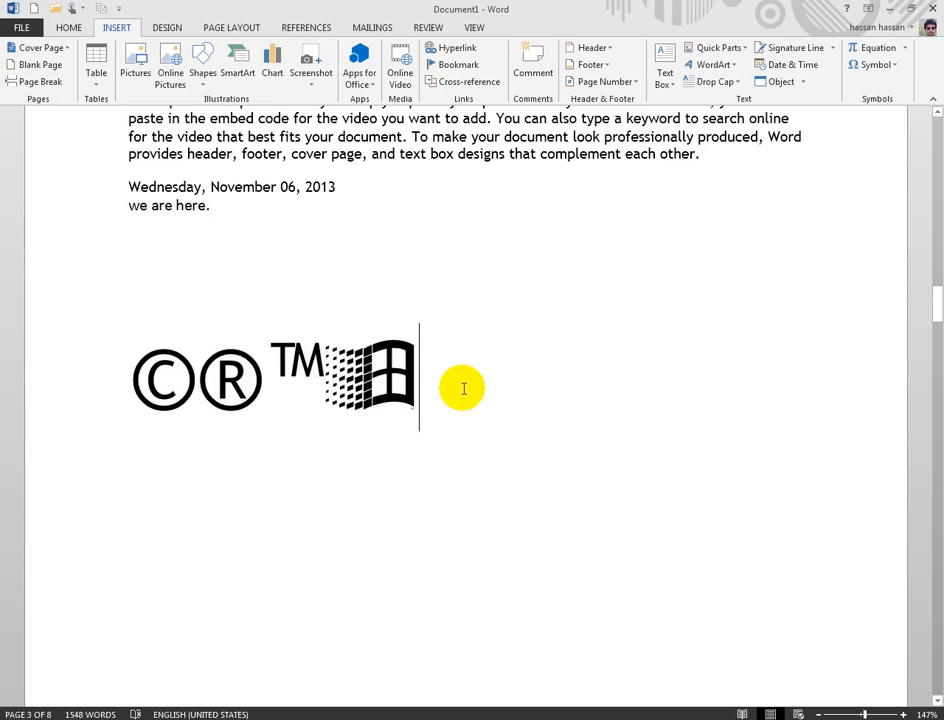
pyautogui.scroll(-3, 463, 389)
pyautogui.press('Return')
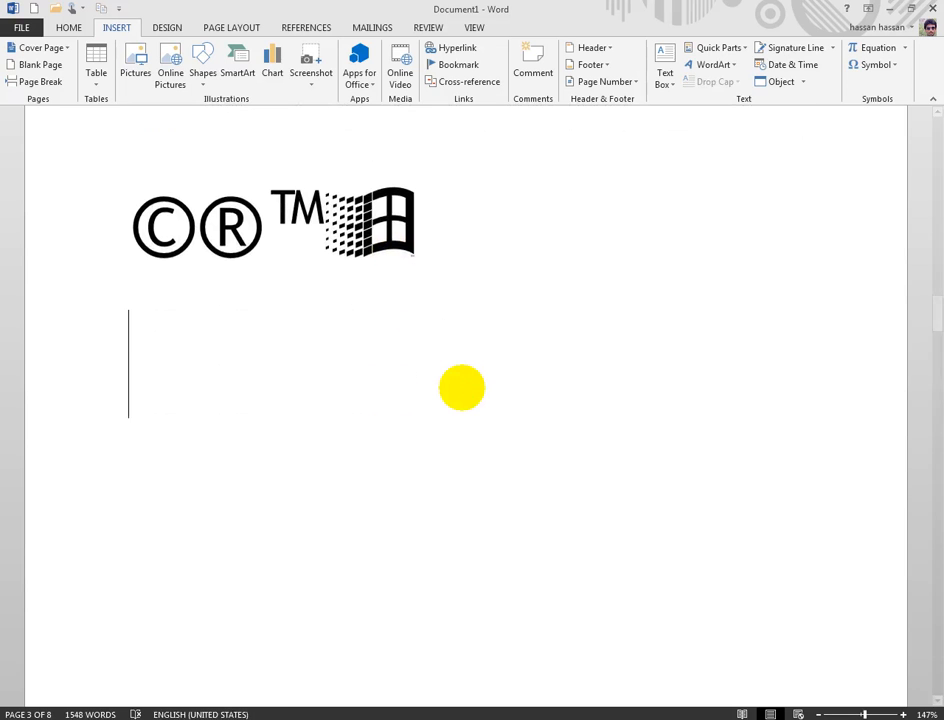
pyautogui.scroll(-2, 490, 360)
pyautogui.scroll(1, 651, 223)
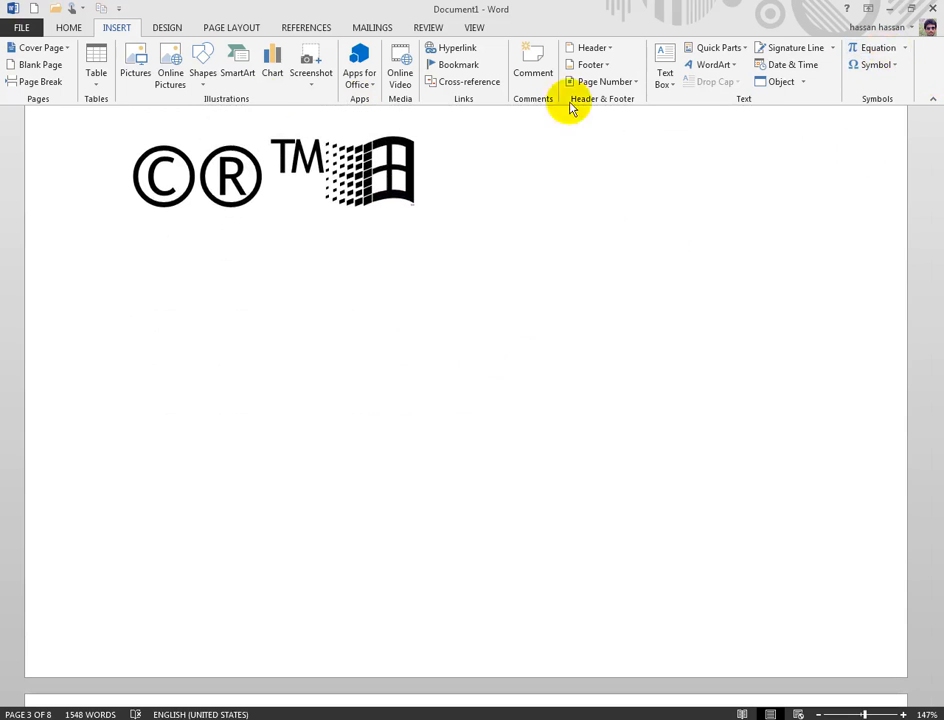
# Step: Clear the large formatting from the new empty line so it is plainly formatted
pyautogui.click(70, 27)
pyautogui.click(299, 50)
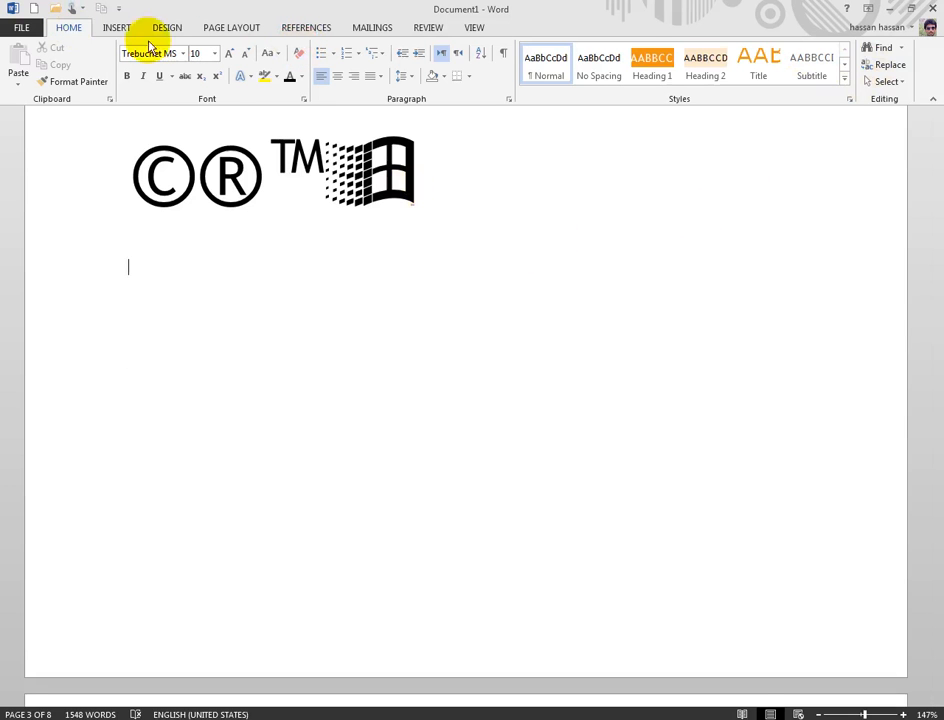
pyautogui.click(115, 28)
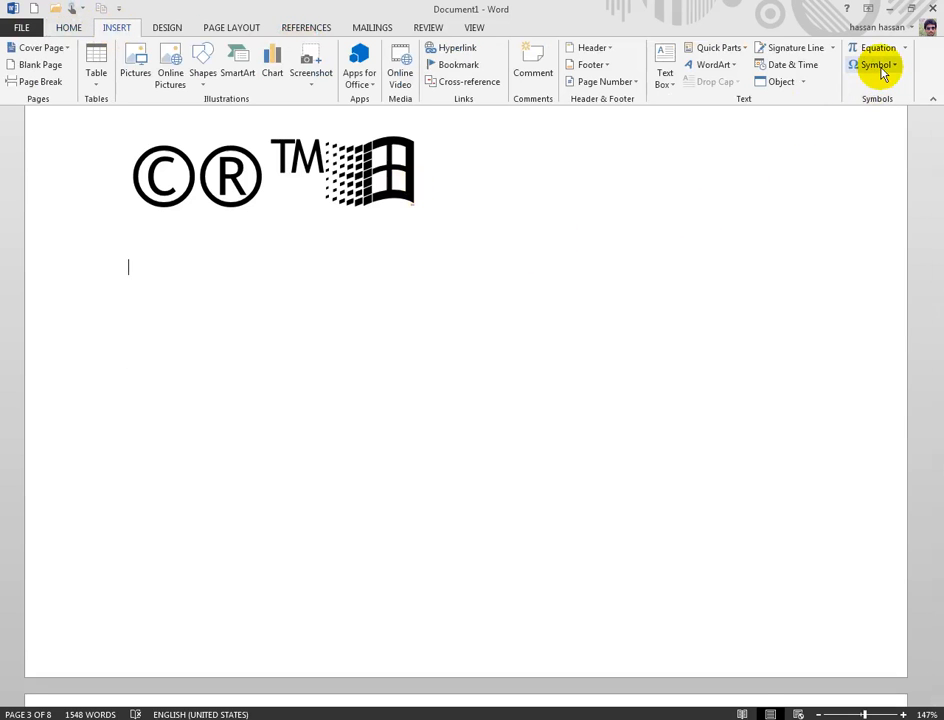
pyautogui.click(906, 48)
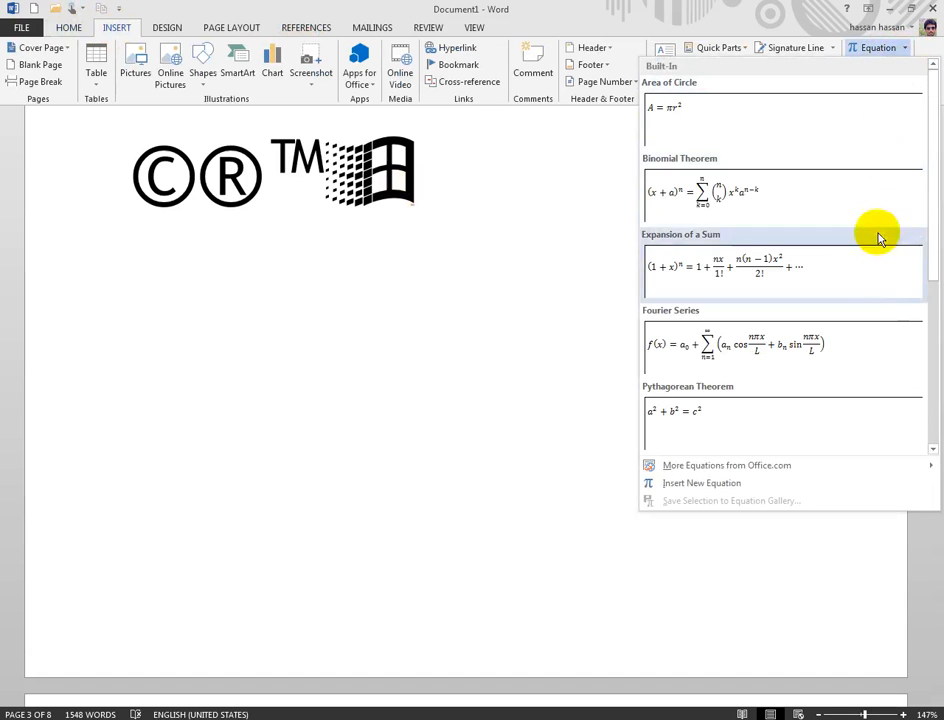
# Step: Insert a new blank equation on the empty line below the enlarged symbols
pyautogui.moveTo(933, 263); pyautogui.dragTo(929, 212)
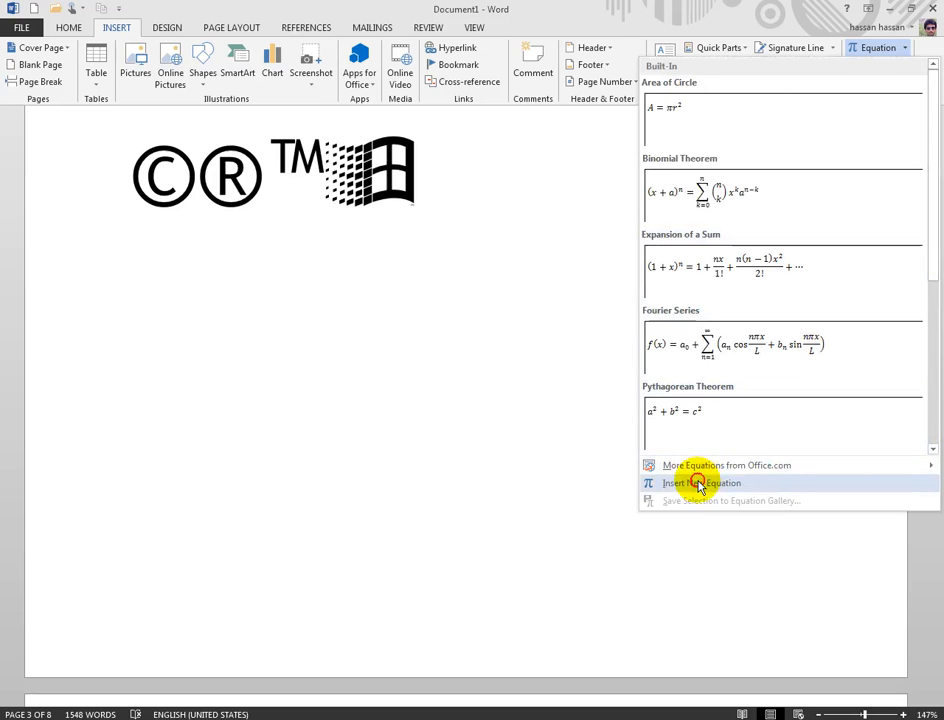
pyautogui.click(658, 483)
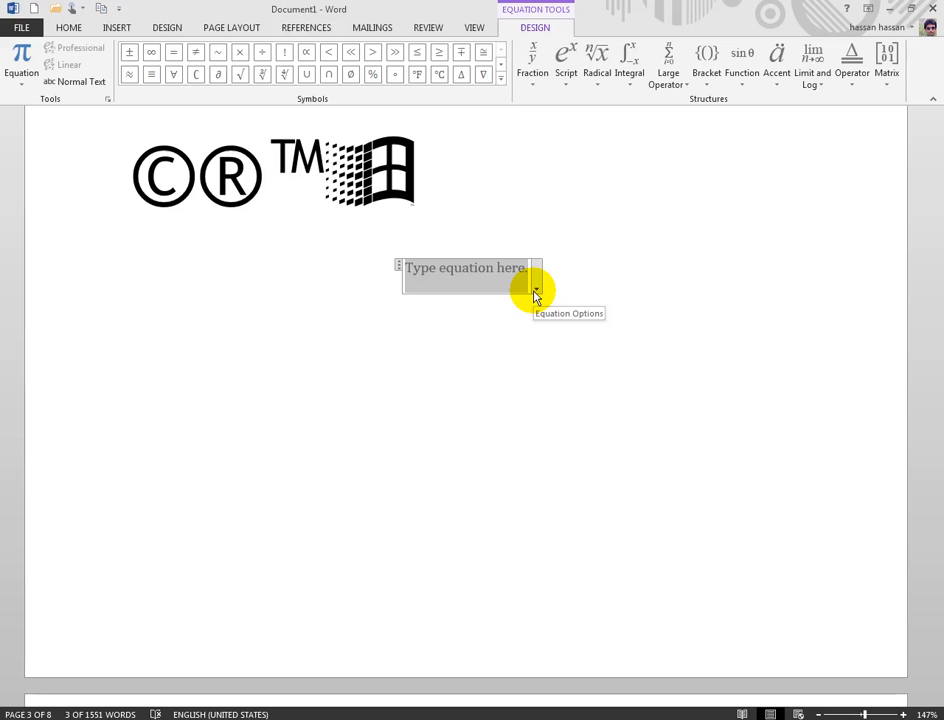
# Step: Build the equation from a Δy/Δx fraction, a square-root radical and the quadratic formula
pyautogui.click(533, 78)
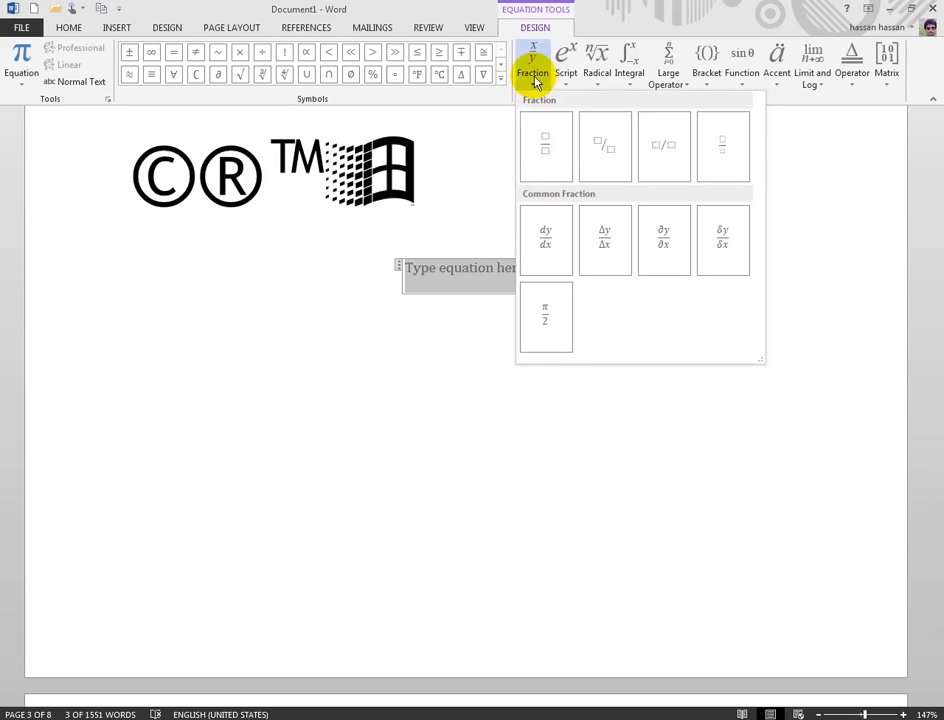
pyautogui.click(619, 238)
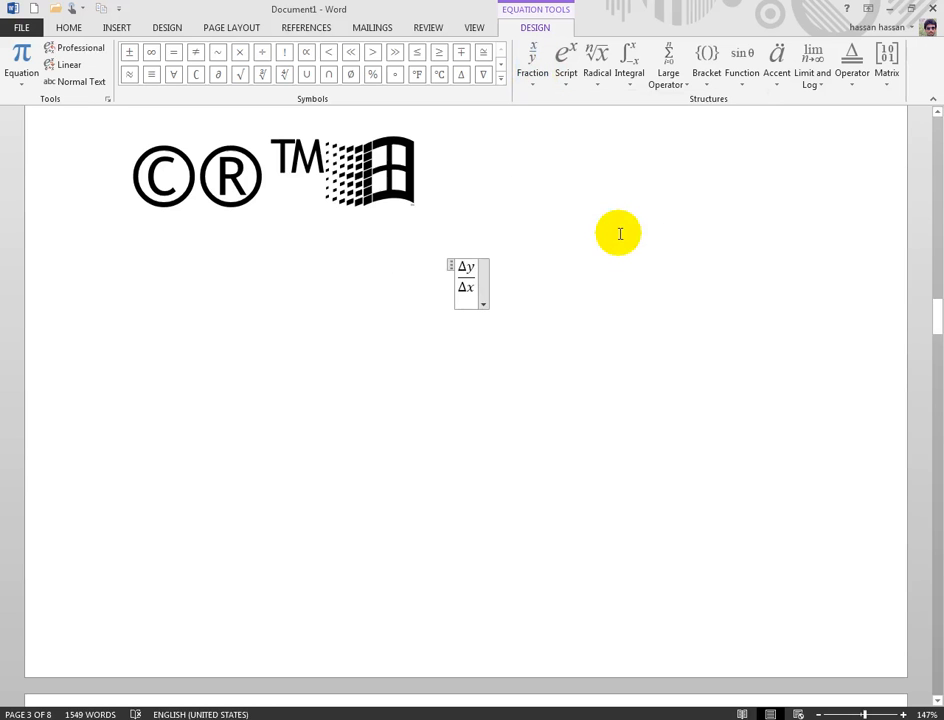
pyautogui.click(593, 77)
pyautogui.click(645, 139)
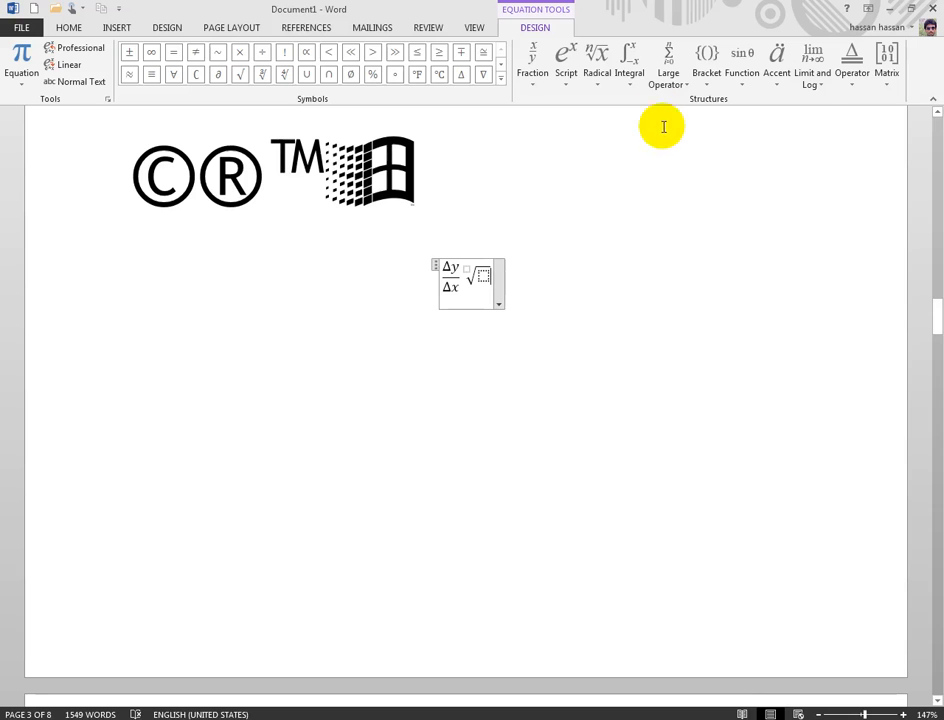
pyautogui.click(596, 58)
pyautogui.click(648, 228)
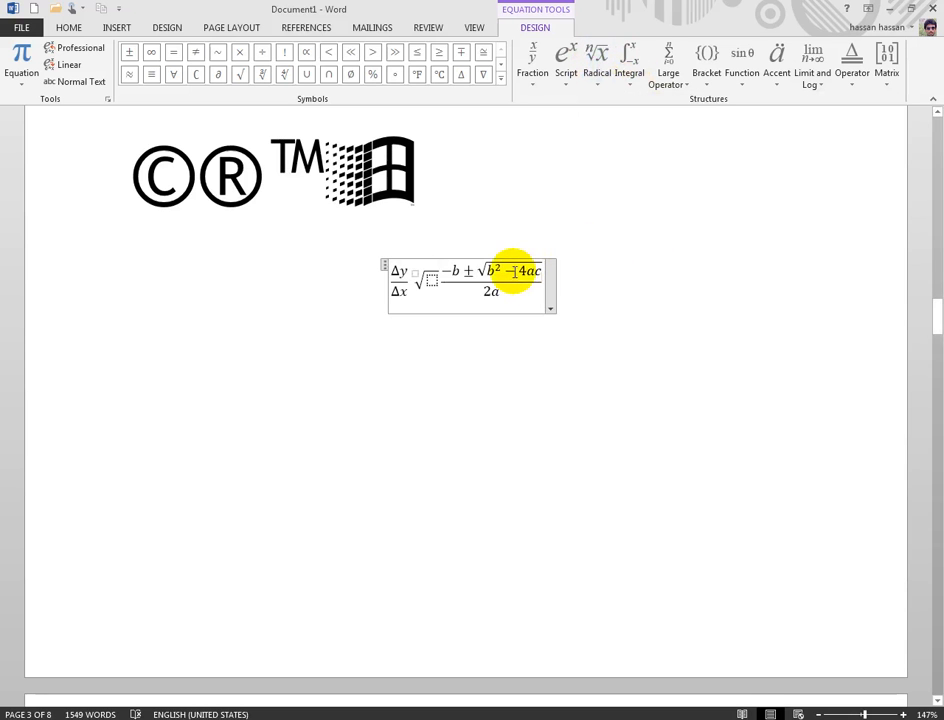
# Step: Replace the 4 in the quadratic radicand with 'utyuty' and break it onto a second row
pyautogui.press('Delete')
pyautogui.write('utyuty')
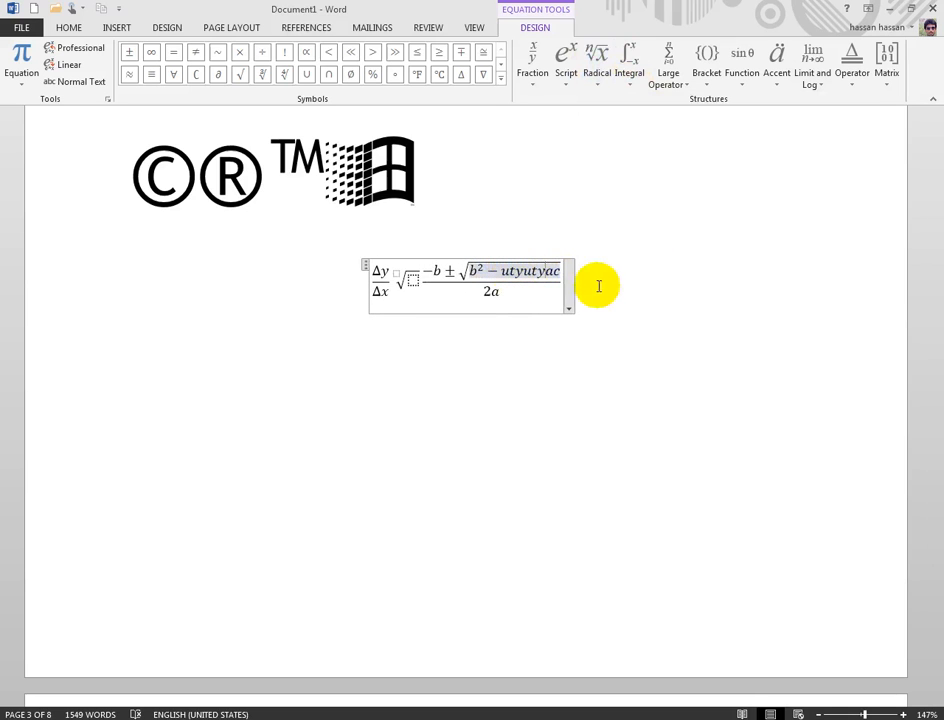
pyautogui.press('Return')
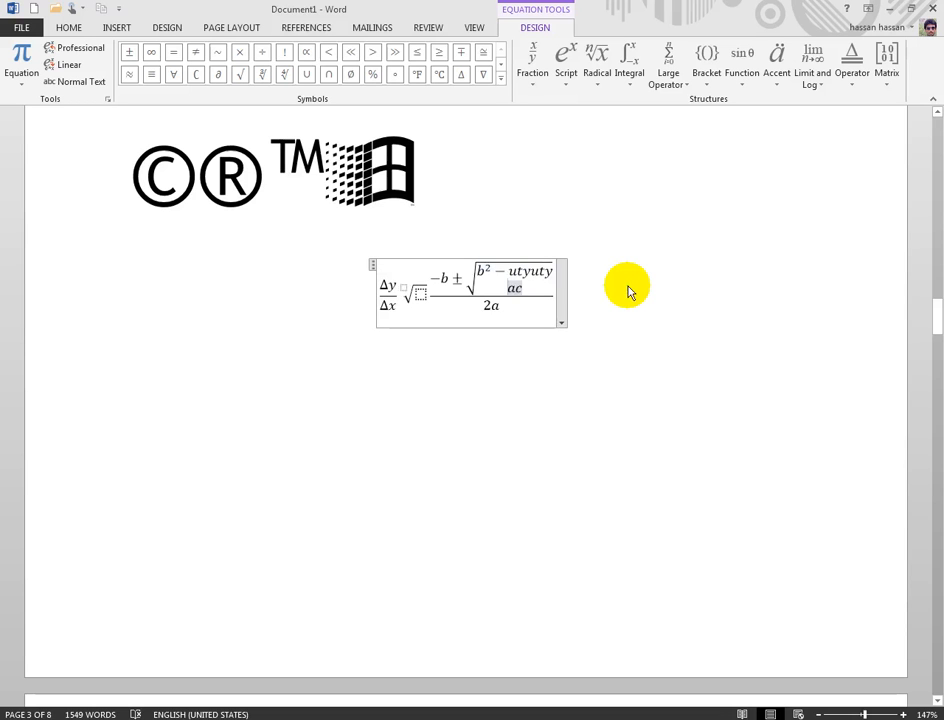
pyautogui.click(629, 289)
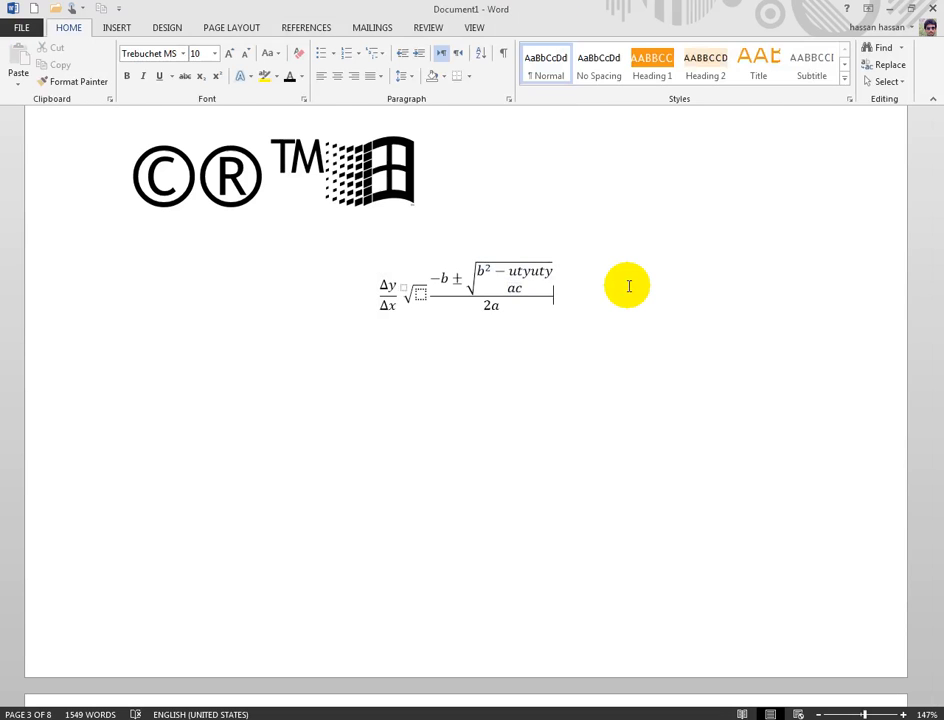
# Step: Select and delete the demo equation, then begin typing the e-mail address on that line
pyautogui.moveTo(592, 301); pyautogui.dragTo(388, 300)
pyautogui.press('Delete')
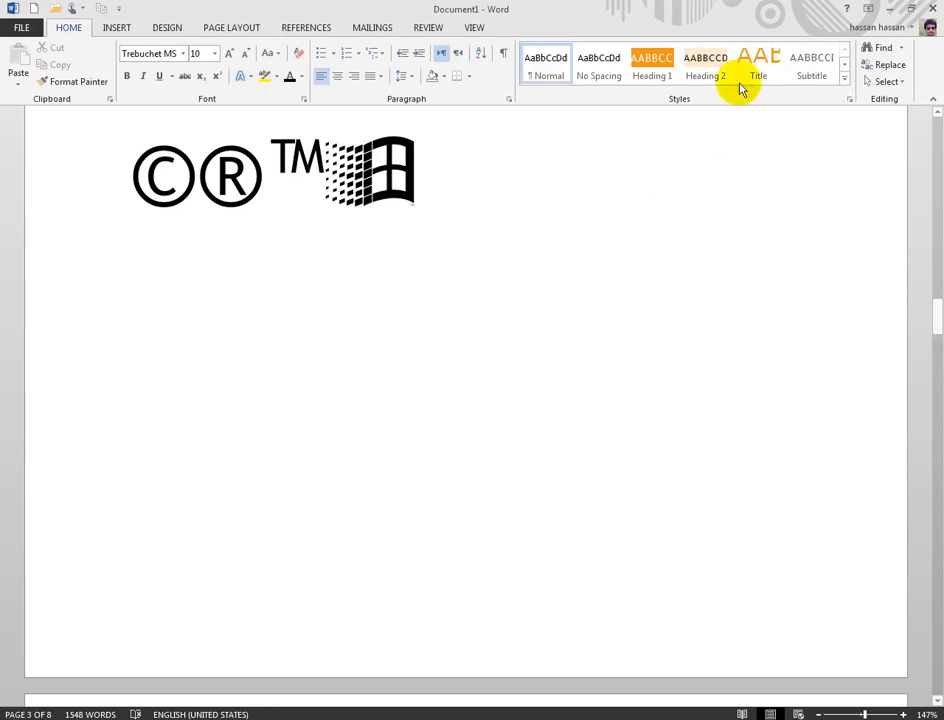
pyautogui.click(116, 28)
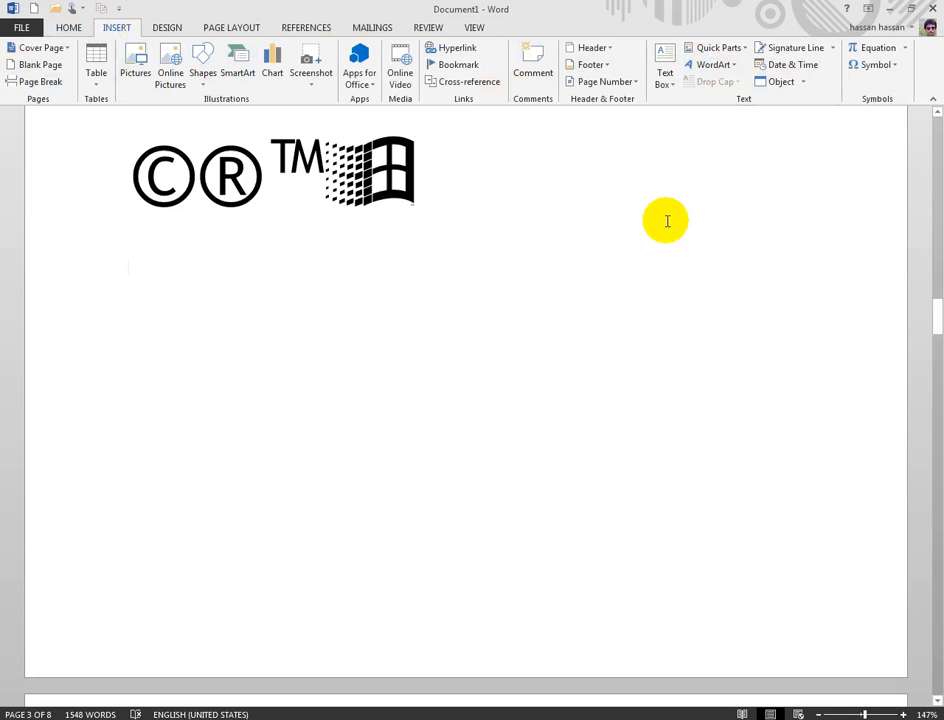
pyautogui.scroll(5, 667, 221)
pyautogui.scroll(-5, 667, 221)
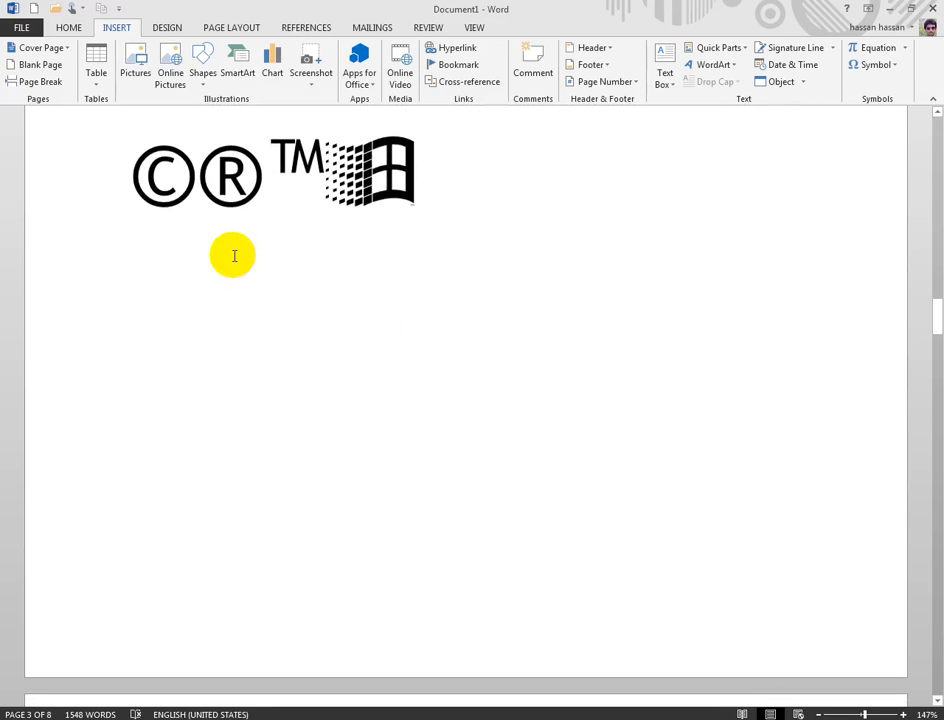
pyautogui.write('m')
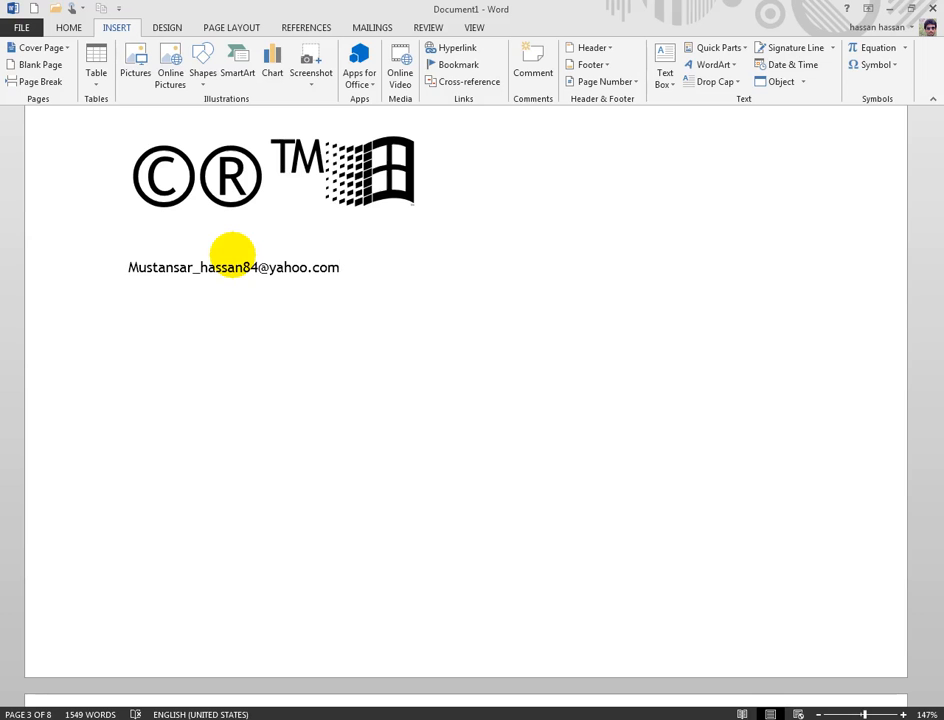
# Step: Select the typed e-mail address and enlarge it to match the large symbols above
pyautogui.moveTo(383, 274); pyautogui.dragTo(173, 274)
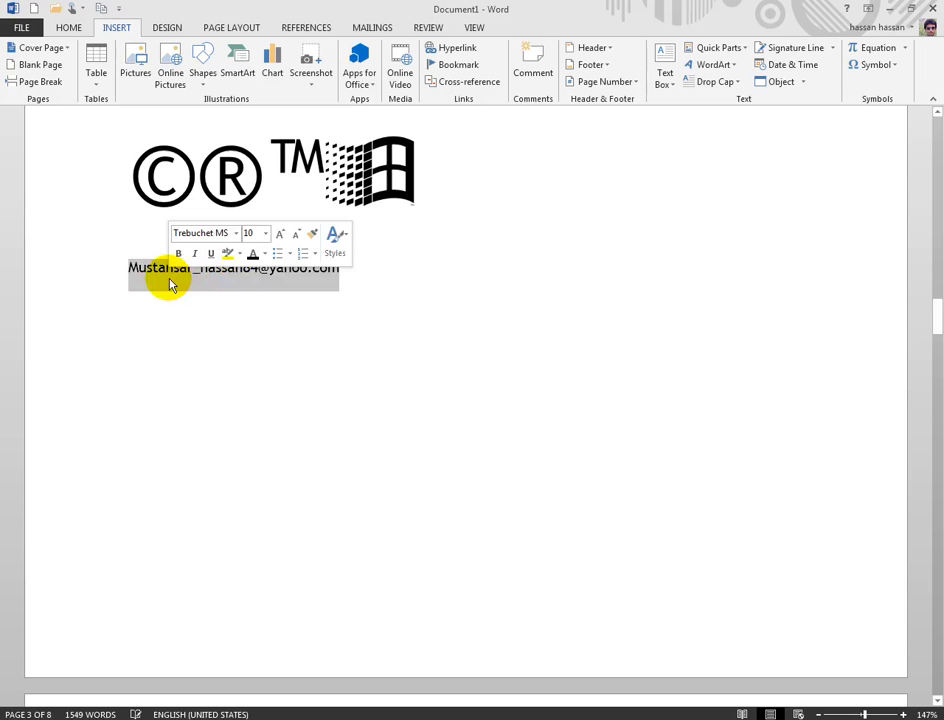
pyautogui.hotkey('ctrl', ']')
pyautogui.hotkey('ctrl', ']')
pyautogui.hotkey('ctrl', ']')
pyautogui.hotkey('ctrl', ']')
pyautogui.hotkey('ctrl', ']')
pyautogui.hotkey('ctrl', ']')
pyautogui.hotkey('ctrl', ']')
pyautogui.hotkey('ctrl', ']')
pyautogui.hotkey('ctrl', ']')
pyautogui.hotkey('ctrl', ']')
pyautogui.hotkey('ctrl', ']')
pyautogui.hotkey('ctrl', ']')
pyautogui.hotkey('ctrl', ']')
pyautogui.hotkey('ctrl', ']')
pyautogui.hotkey('ctrl', ']')
pyautogui.hotkey('ctrl', ']')
pyautogui.hotkey('ctrl', ']')
pyautogui.hotkey('ctrl', ']')
pyautogui.hotkey('ctrl', ']')
pyautogui.hotkey('ctrl', ']')
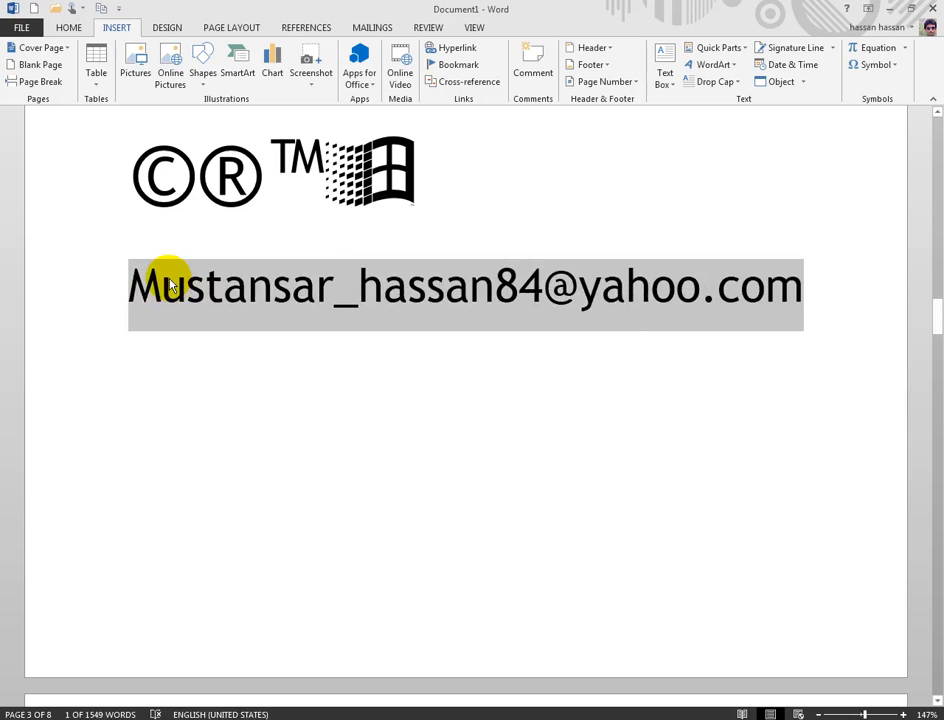
pyautogui.click(802, 295)
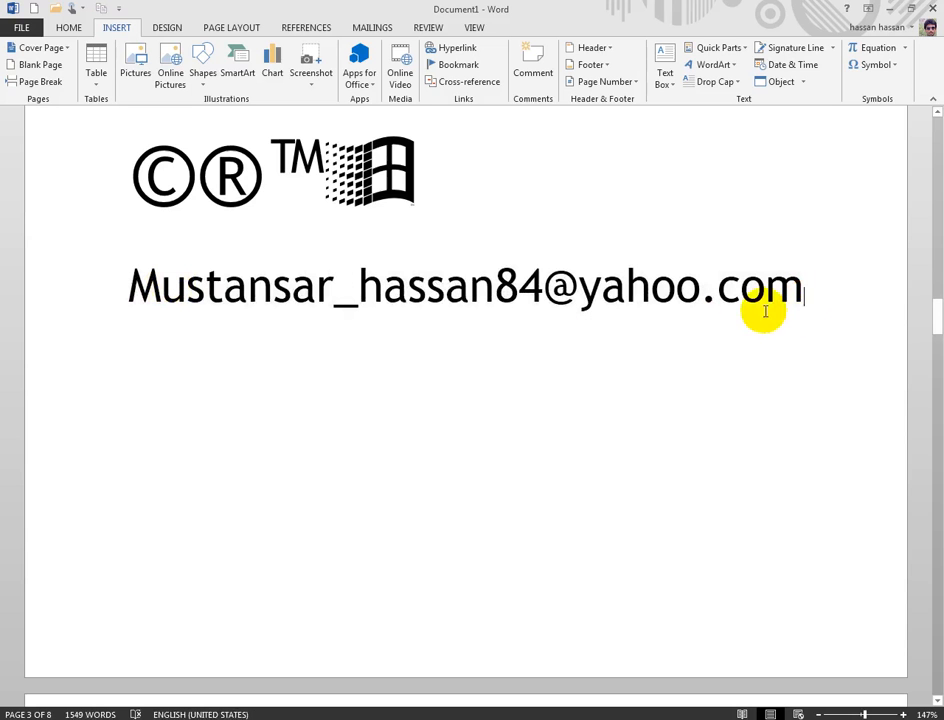